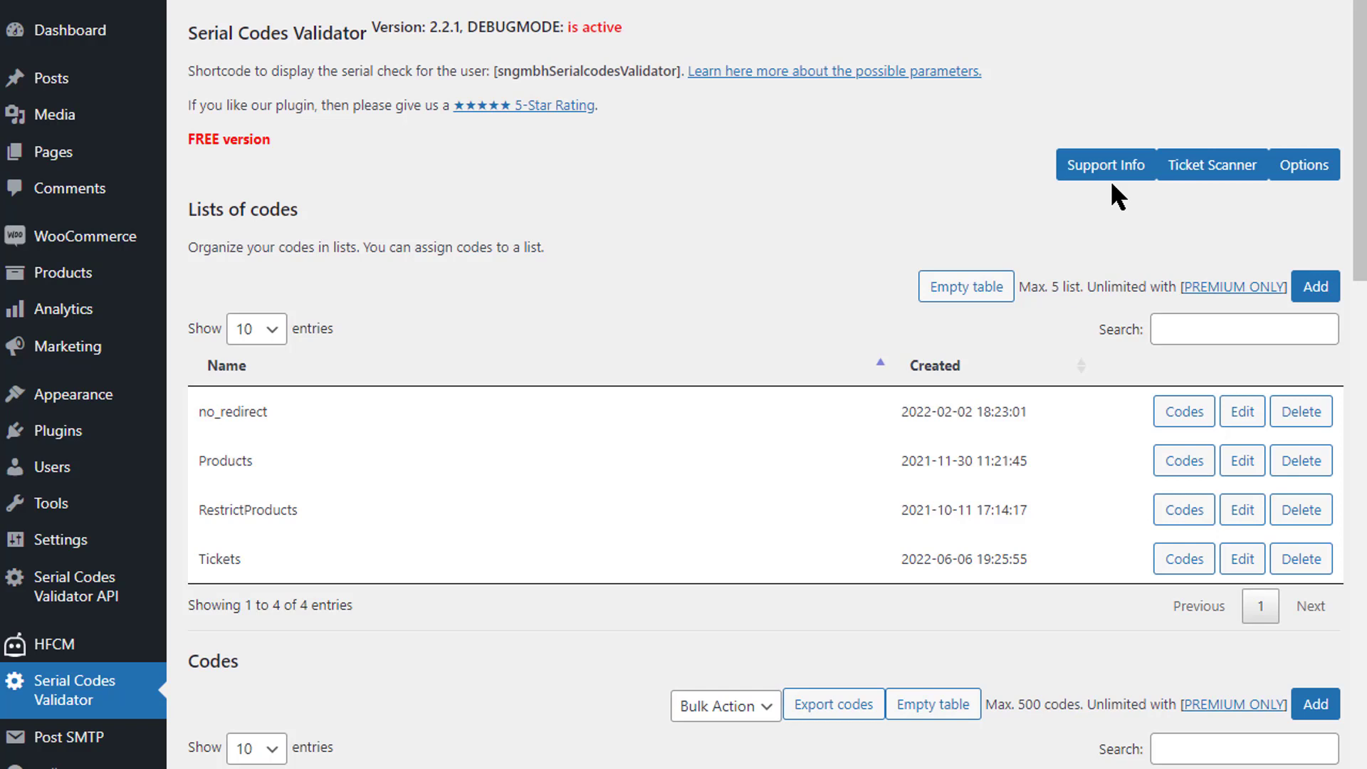
- Open the support information, highlight the support e-mail address, and return to the plugin overview
click(1117, 172)
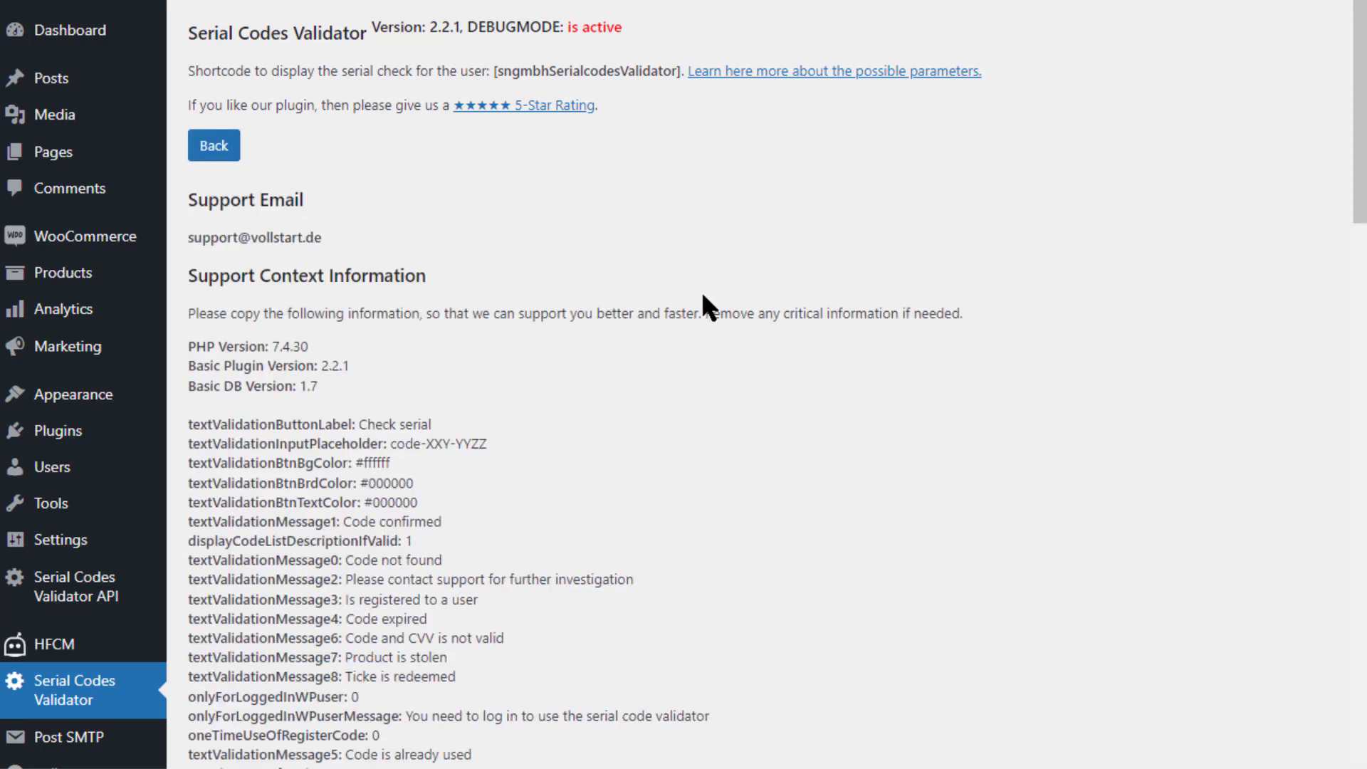
drag(186, 235, 316, 239)
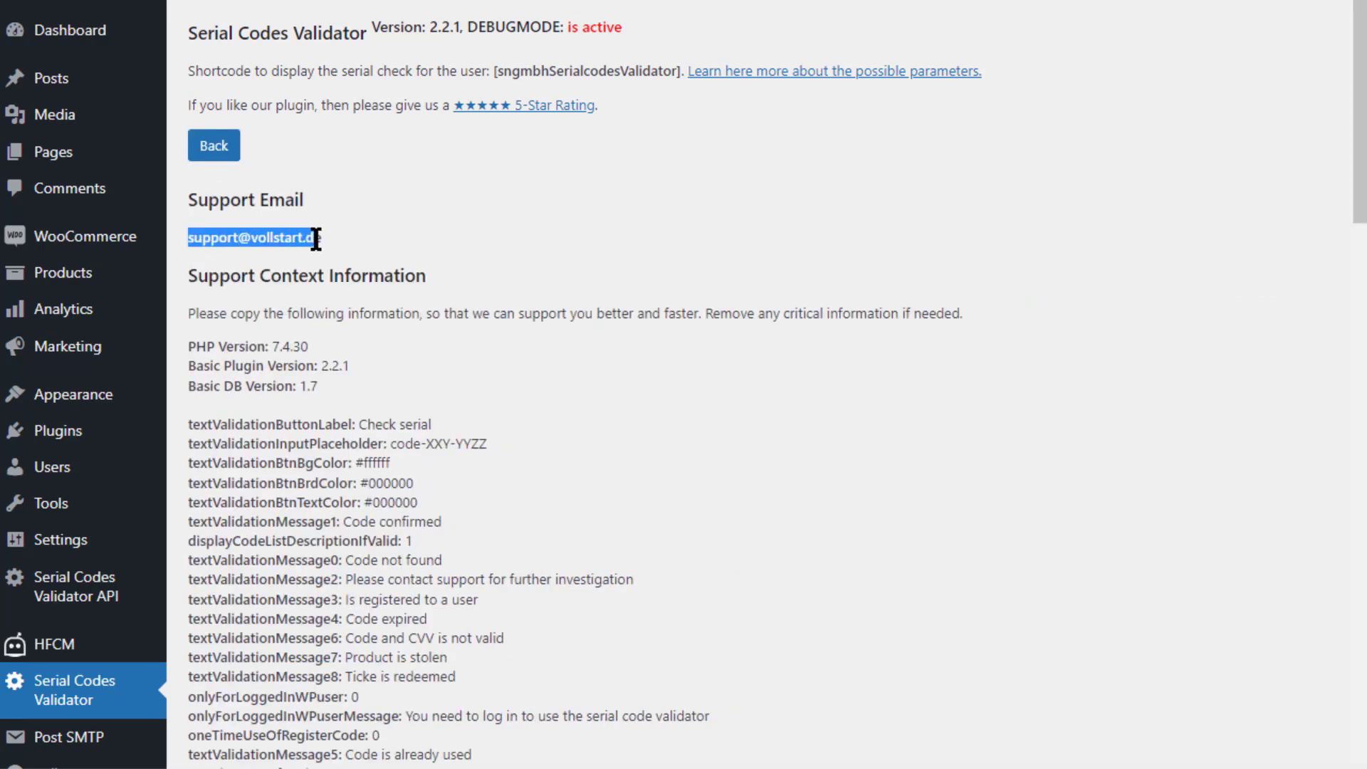
click(212, 299)
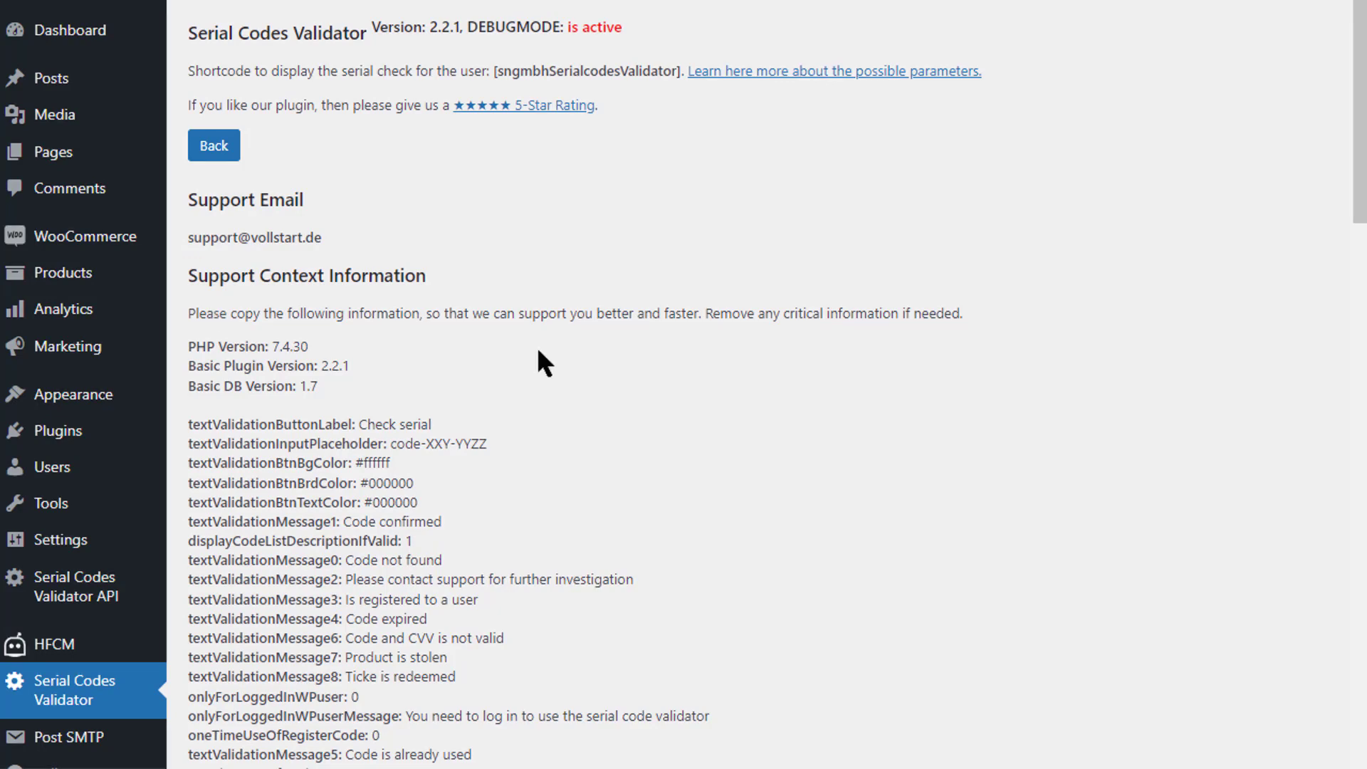
click(215, 146)
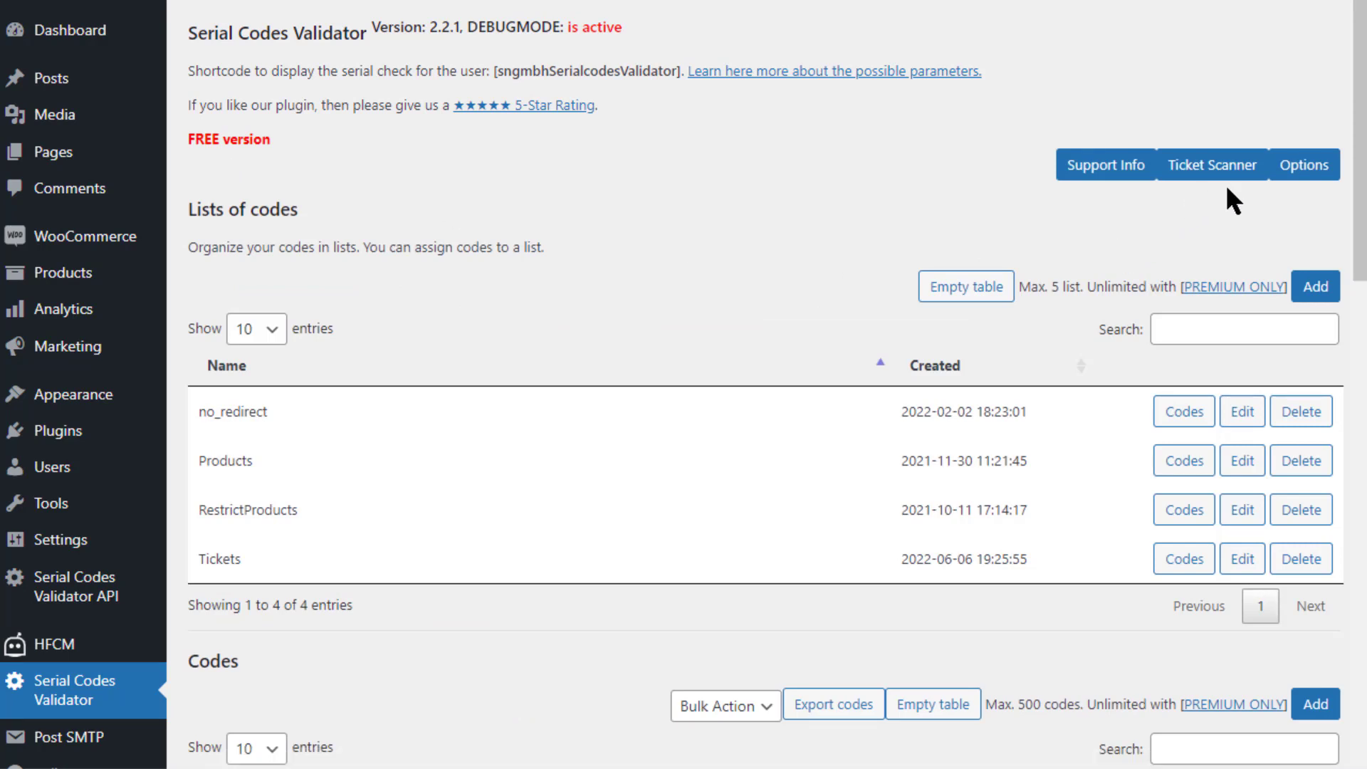
- Open the plugin options and examine the validator form, message, logged-in user, one-time check, registration, user redirection and webhook settings
click(1286, 180)
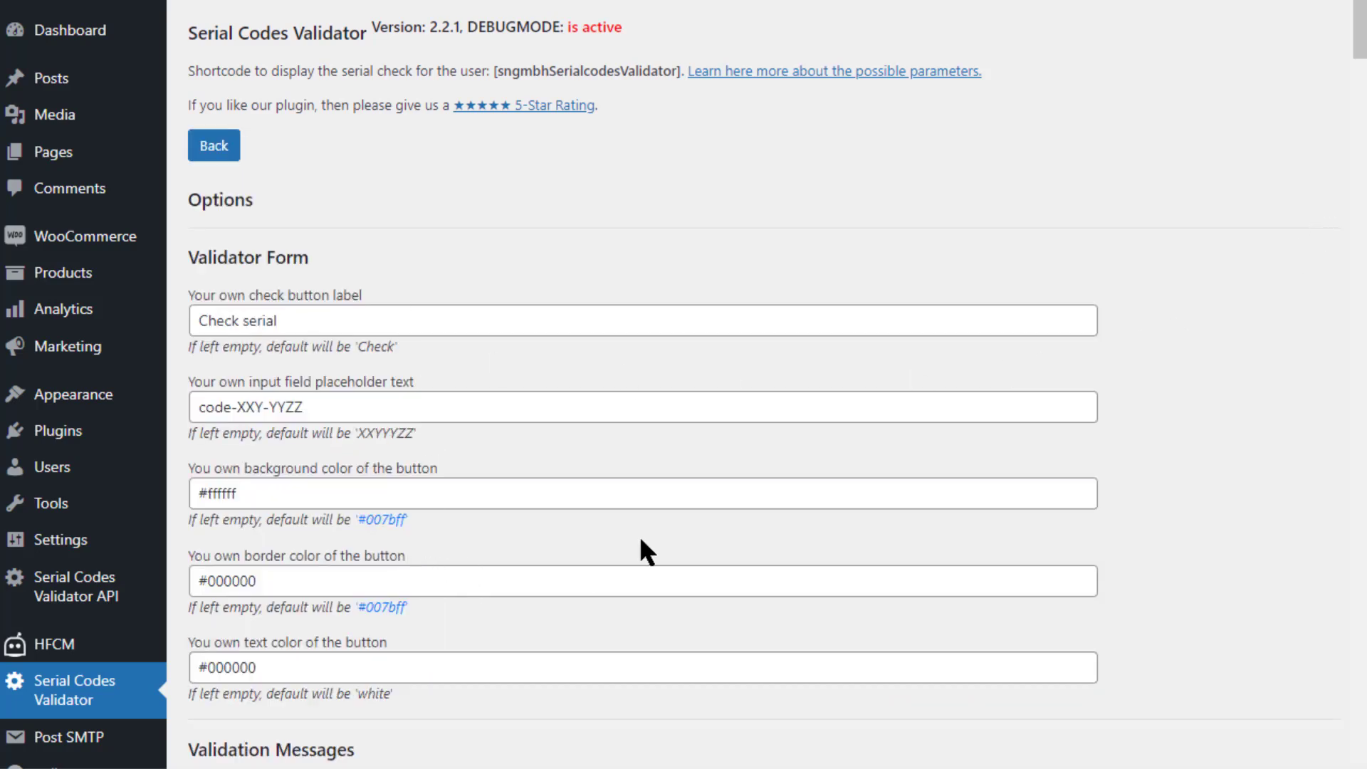
scroll(641, 545, down, 8)
scroll(839, 542, down, 6)
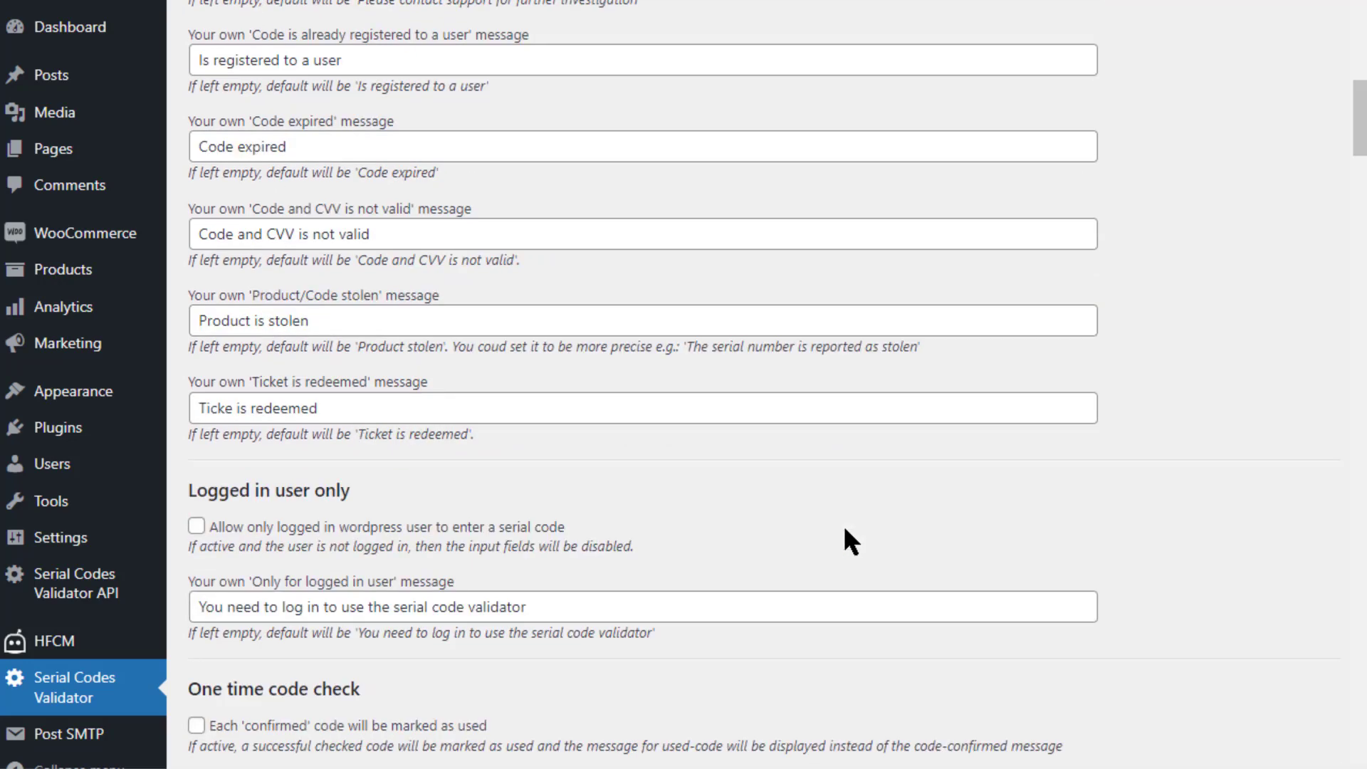
scroll(843, 542, down, 4)
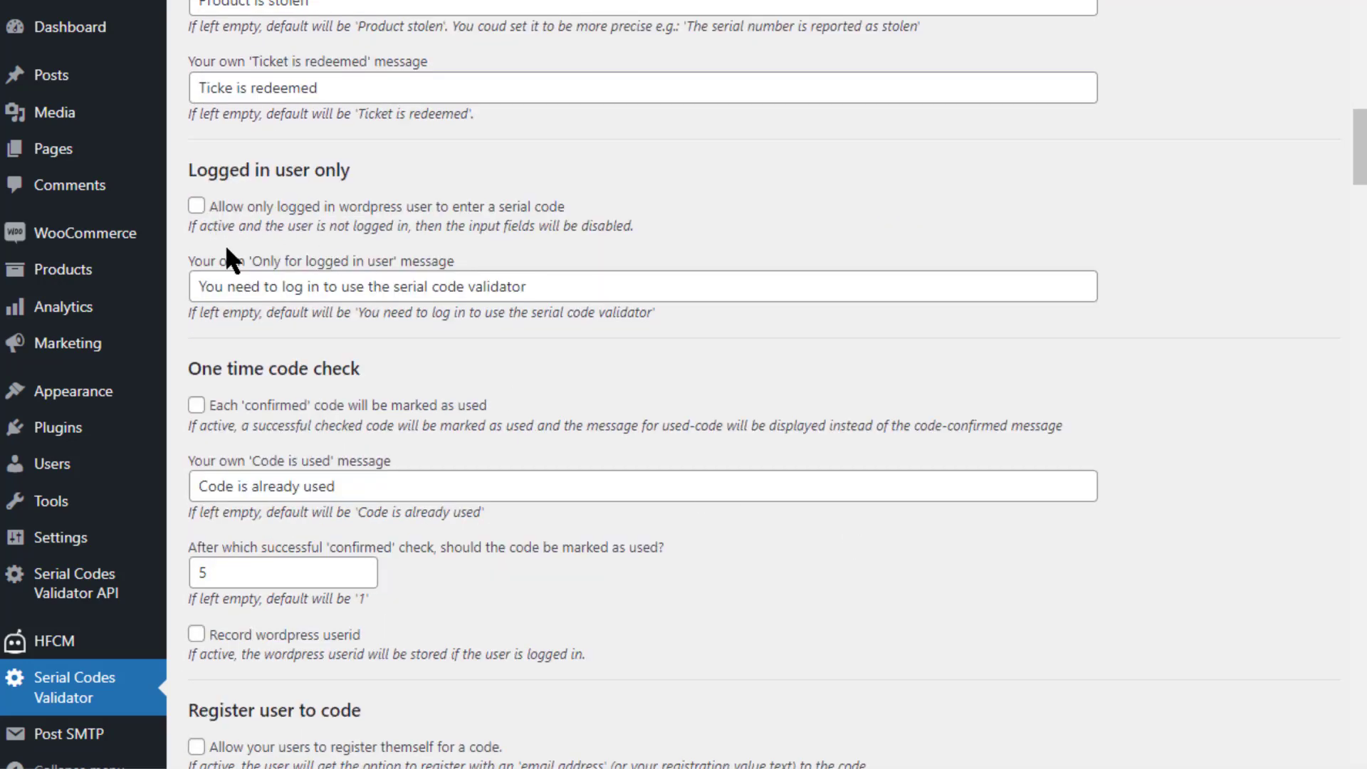
scroll(504, 418, down, 7)
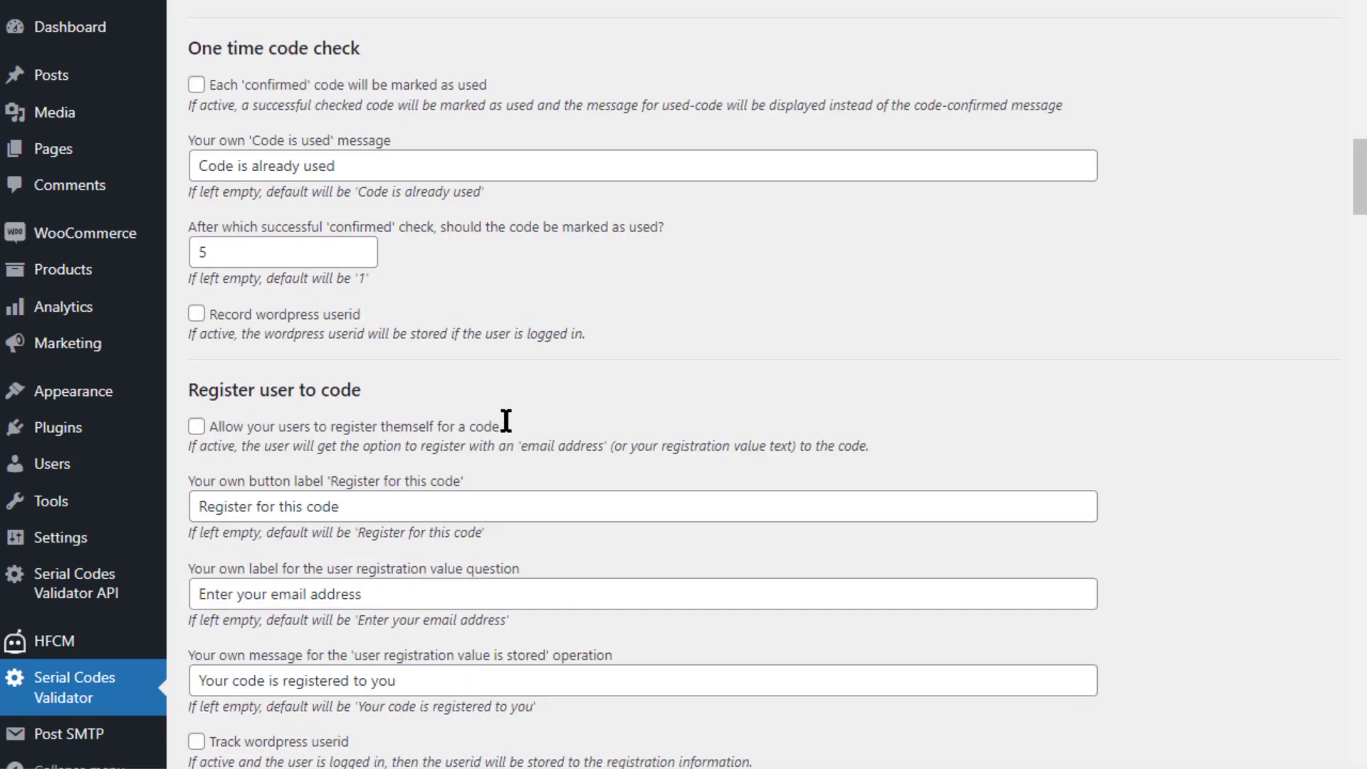
scroll(505, 421, down, 9)
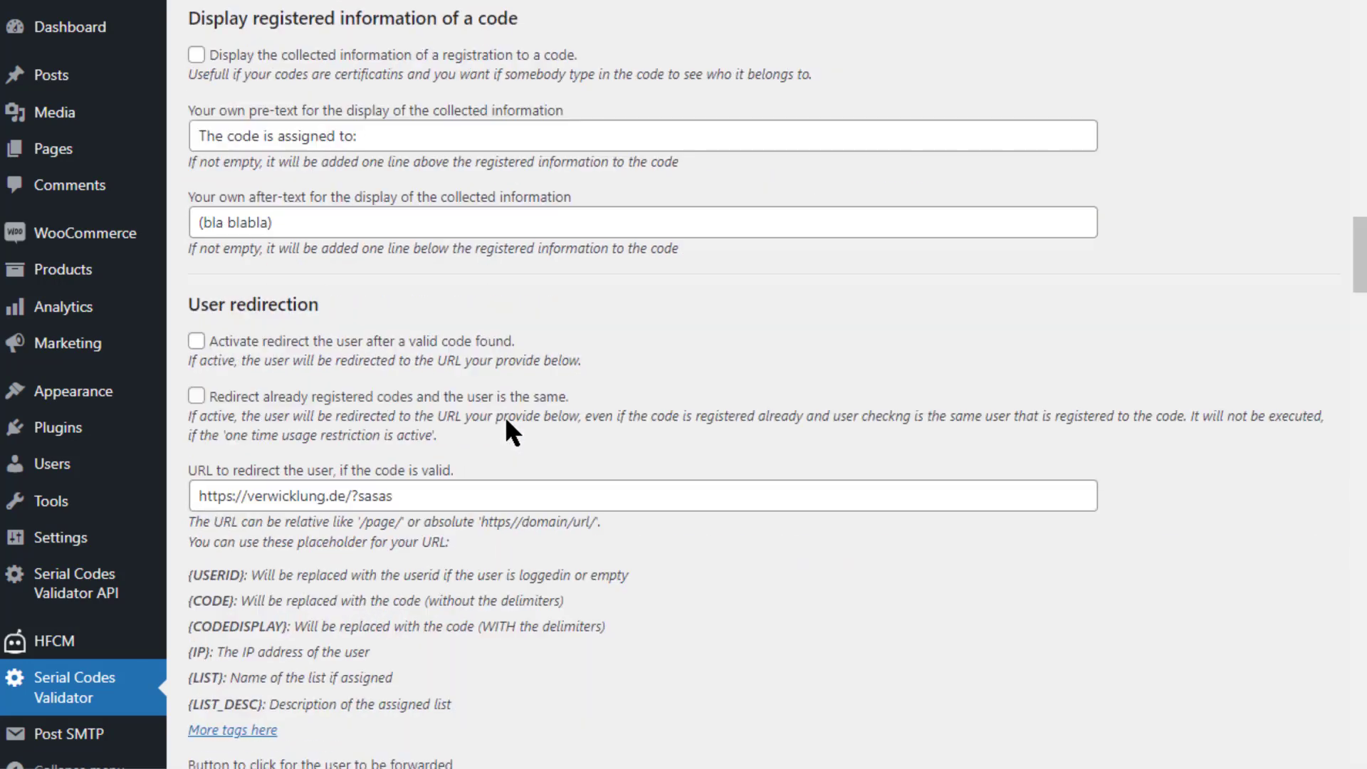
scroll(506, 421, down, 4)
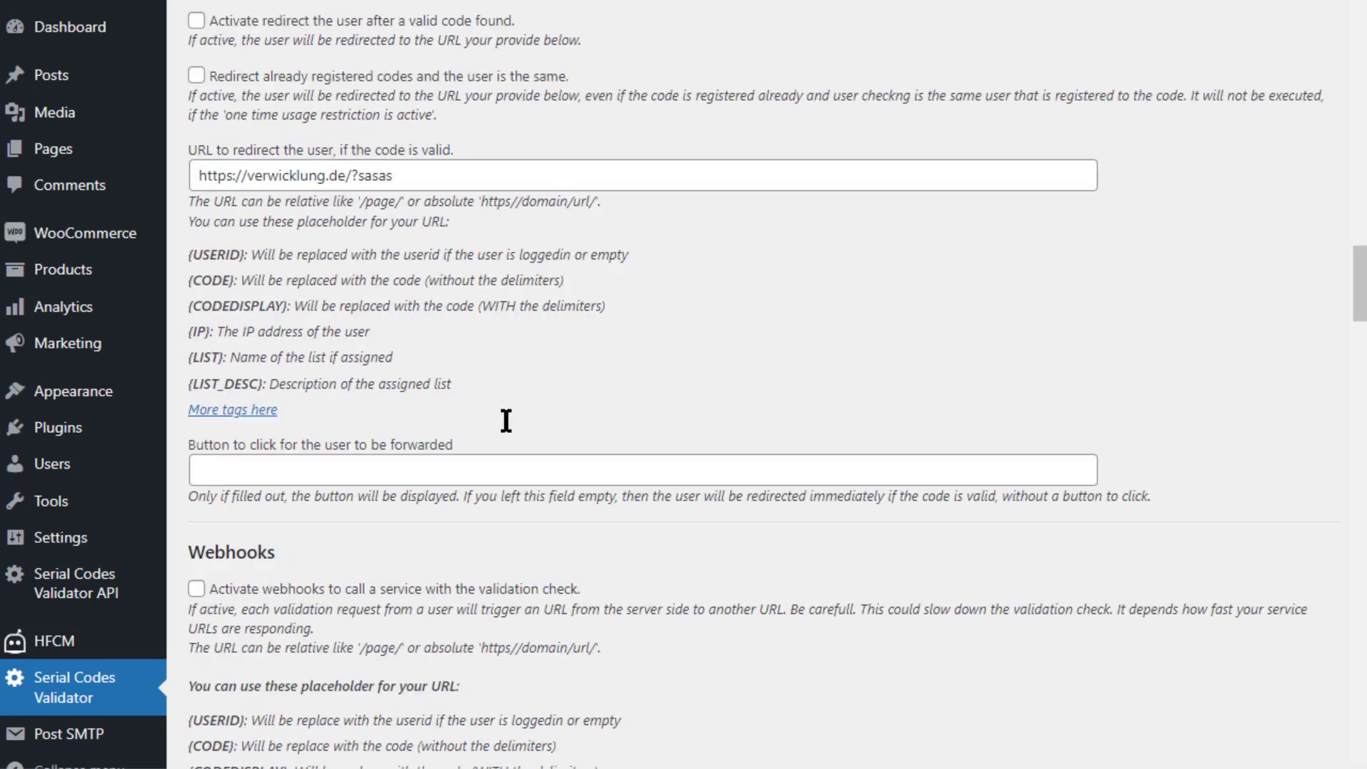
scroll(428, 294, down, 9)
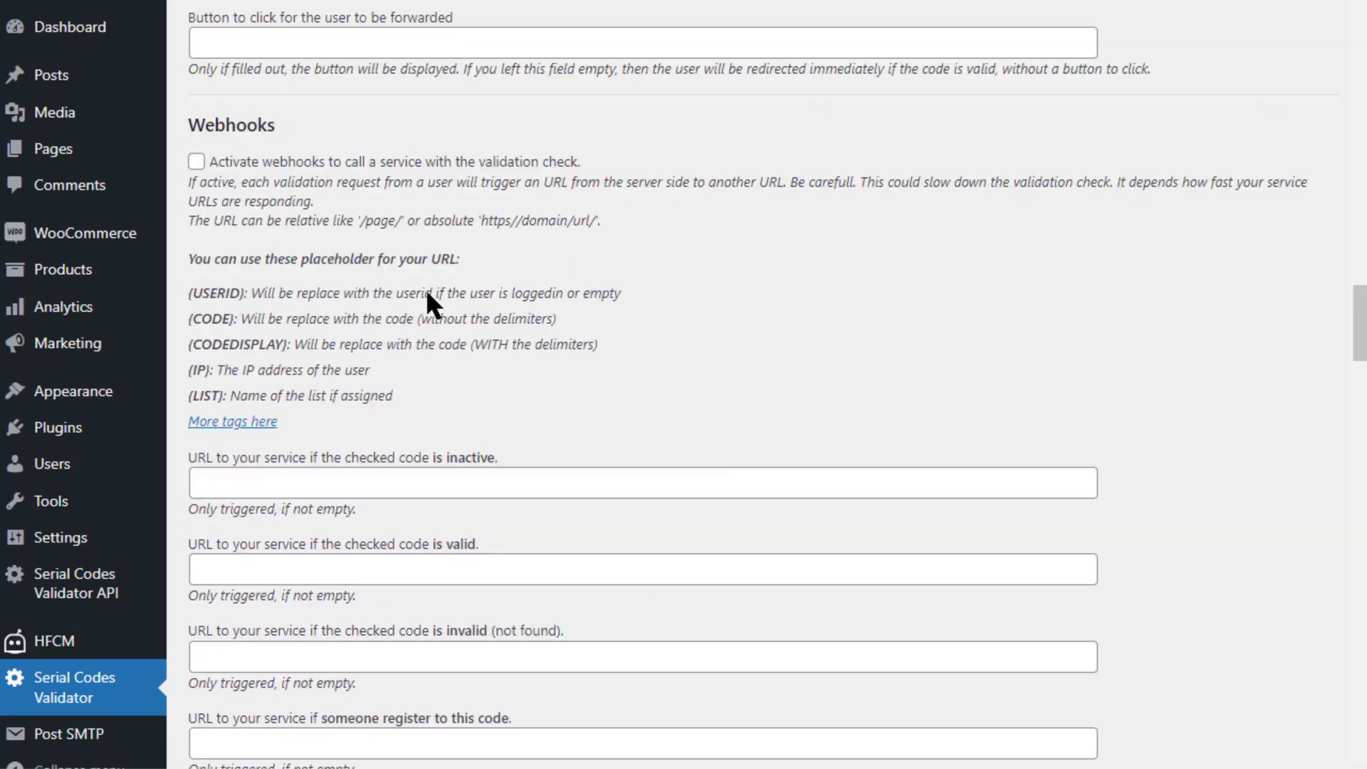
- Examine the WooCommerce options for product serial assignment, the serial code formatter pattern and purchase restrictions
scroll(428, 294, down, 20)
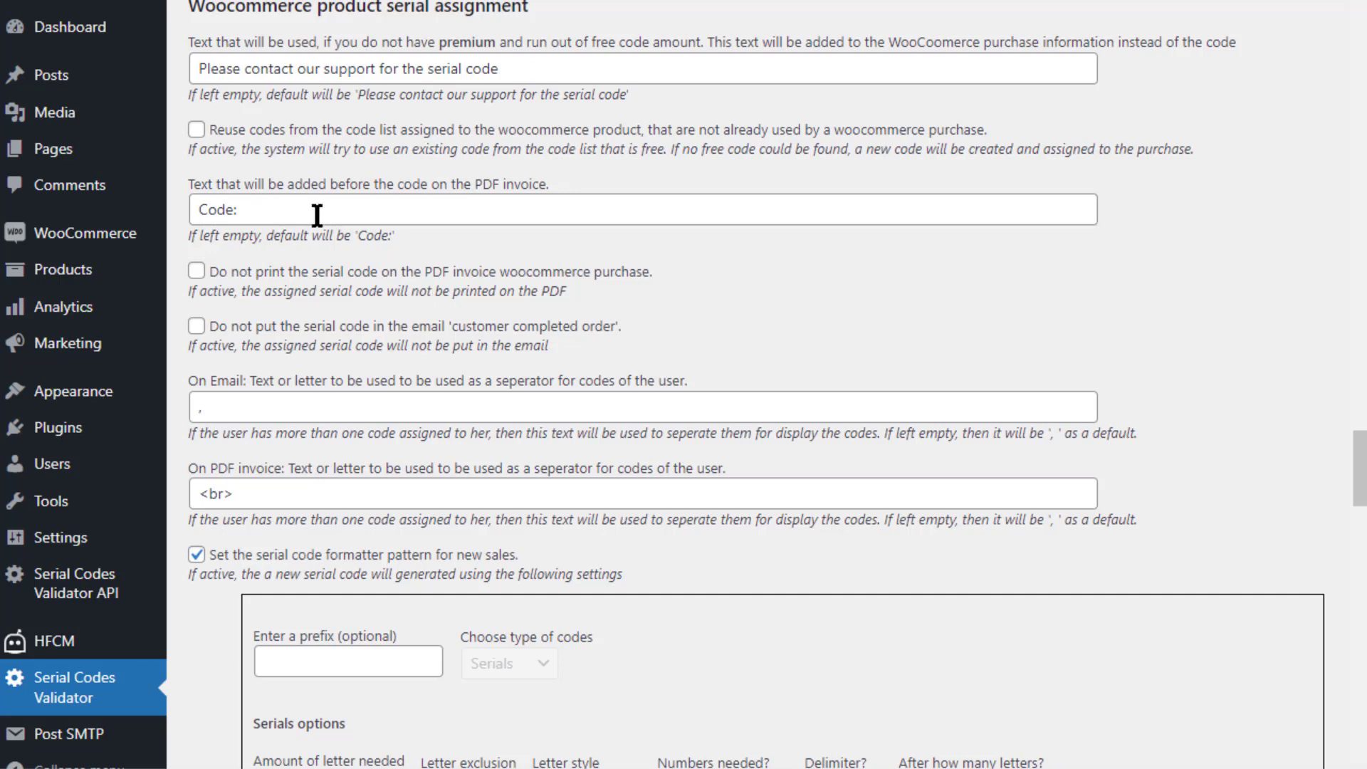
drag(290, 210, 199, 211)
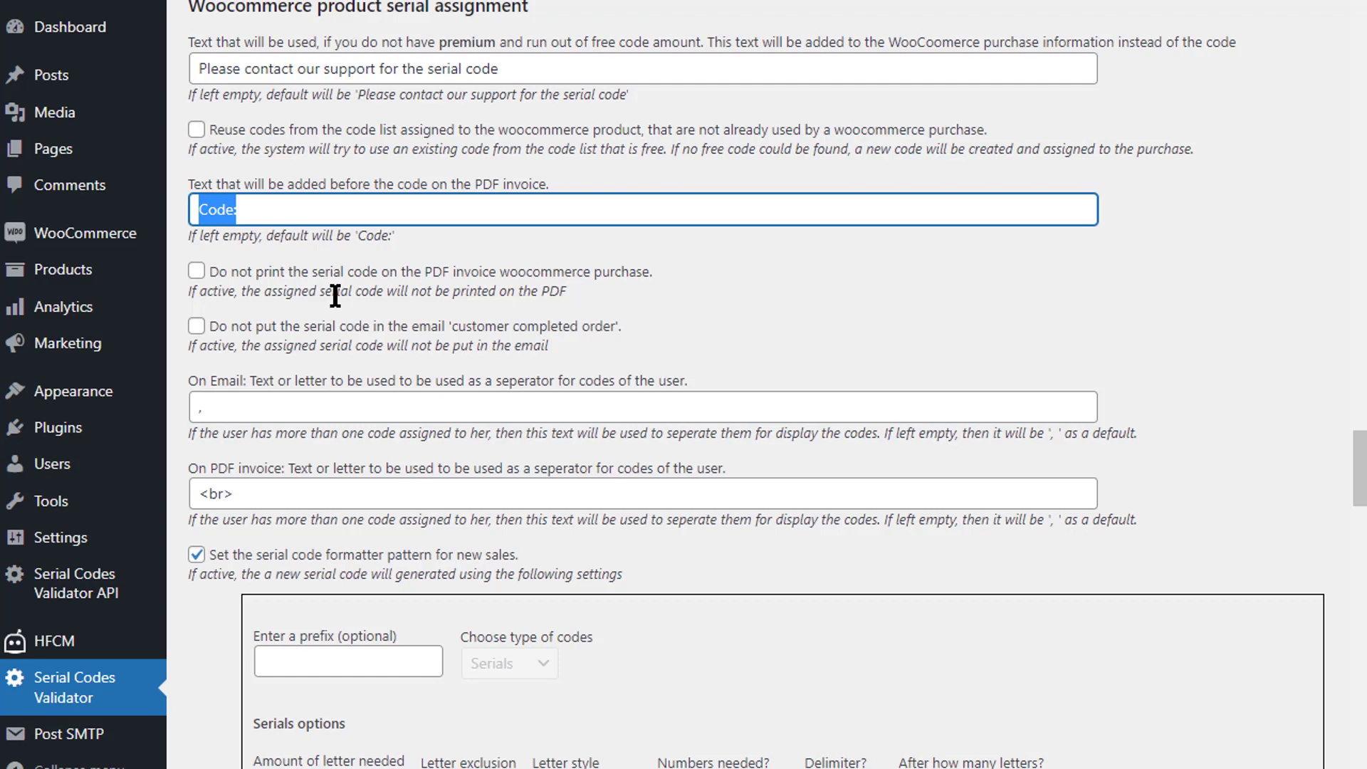
scroll(766, 611, down, 3)
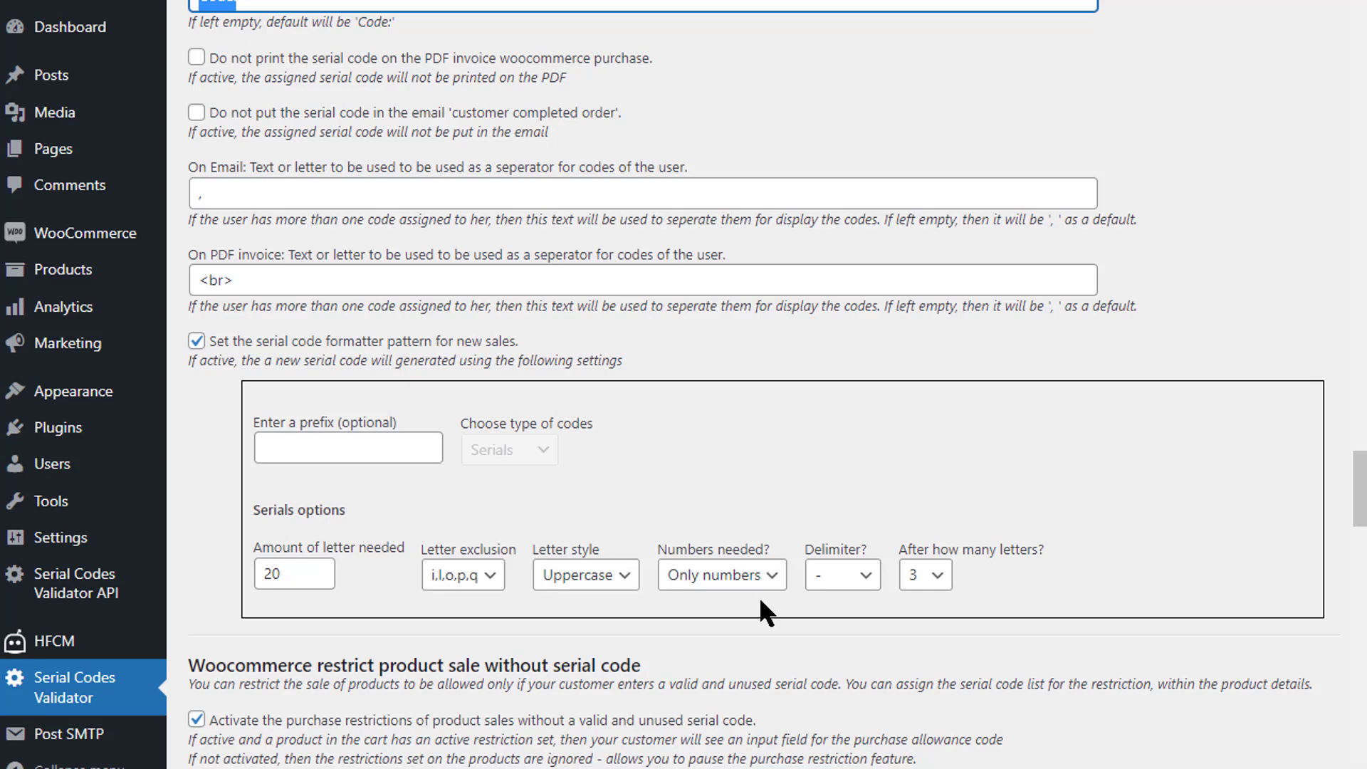
scroll(761, 601, down, 7)
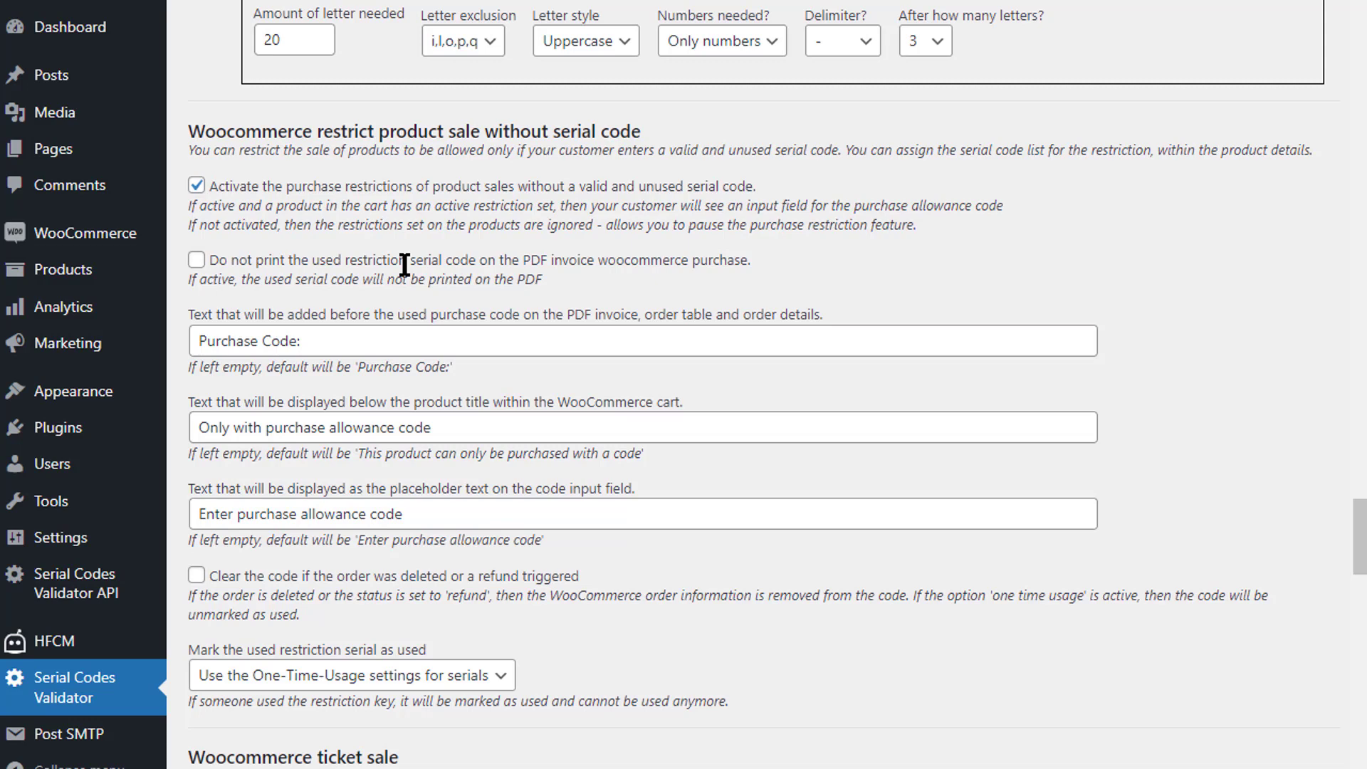
- Examine the WooCommerce ticket sale, logged-in user code display and replacement tag options, and return to the plugin overview
scroll(405, 265, down, 6)
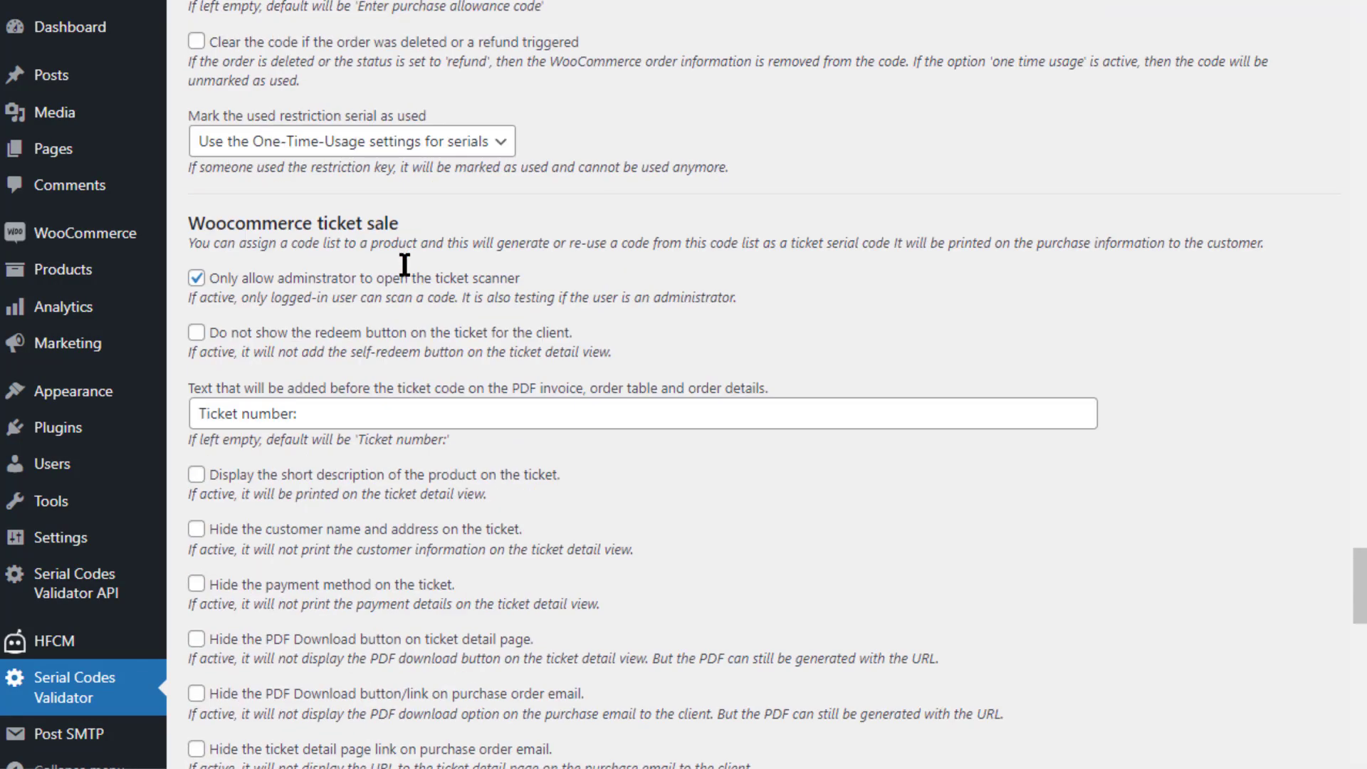
scroll(405, 265, down, 3)
scroll(404, 265, up, 2)
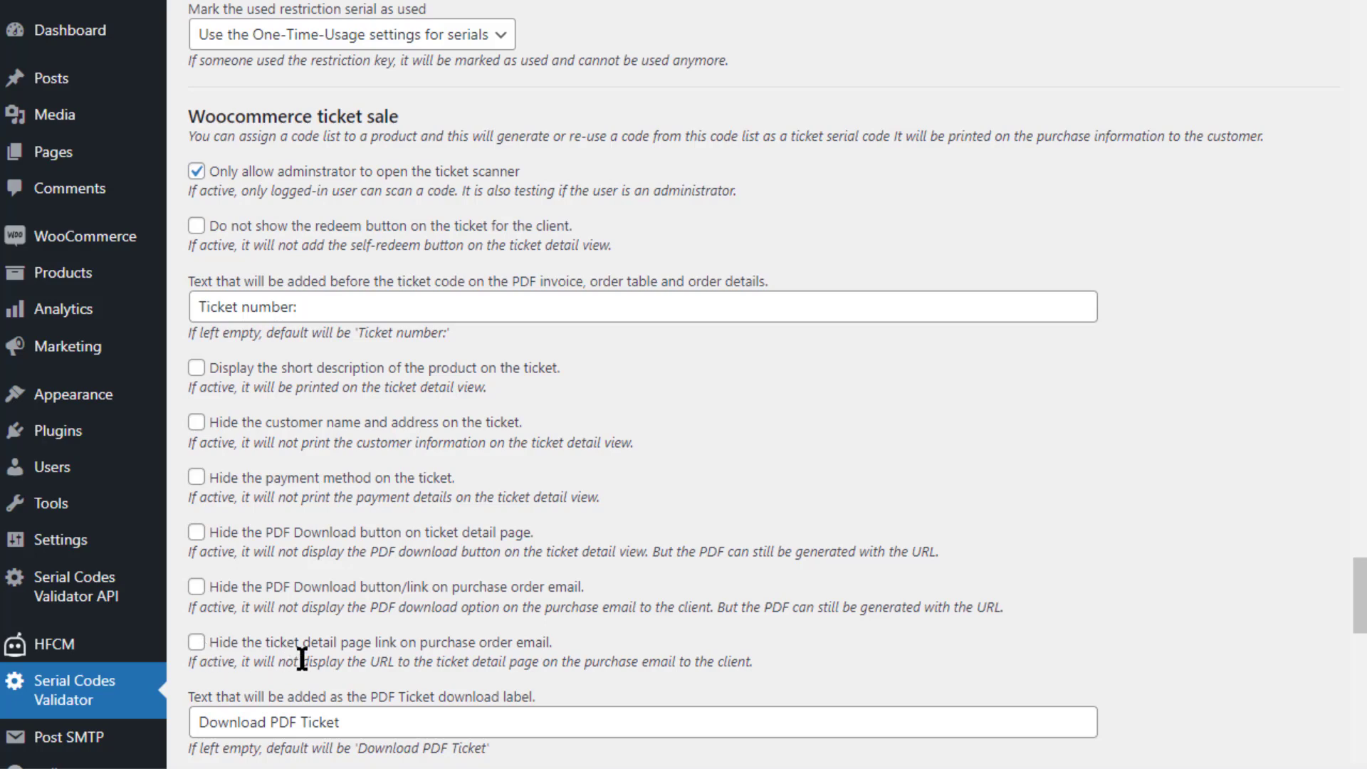
scroll(302, 659, down, 5)
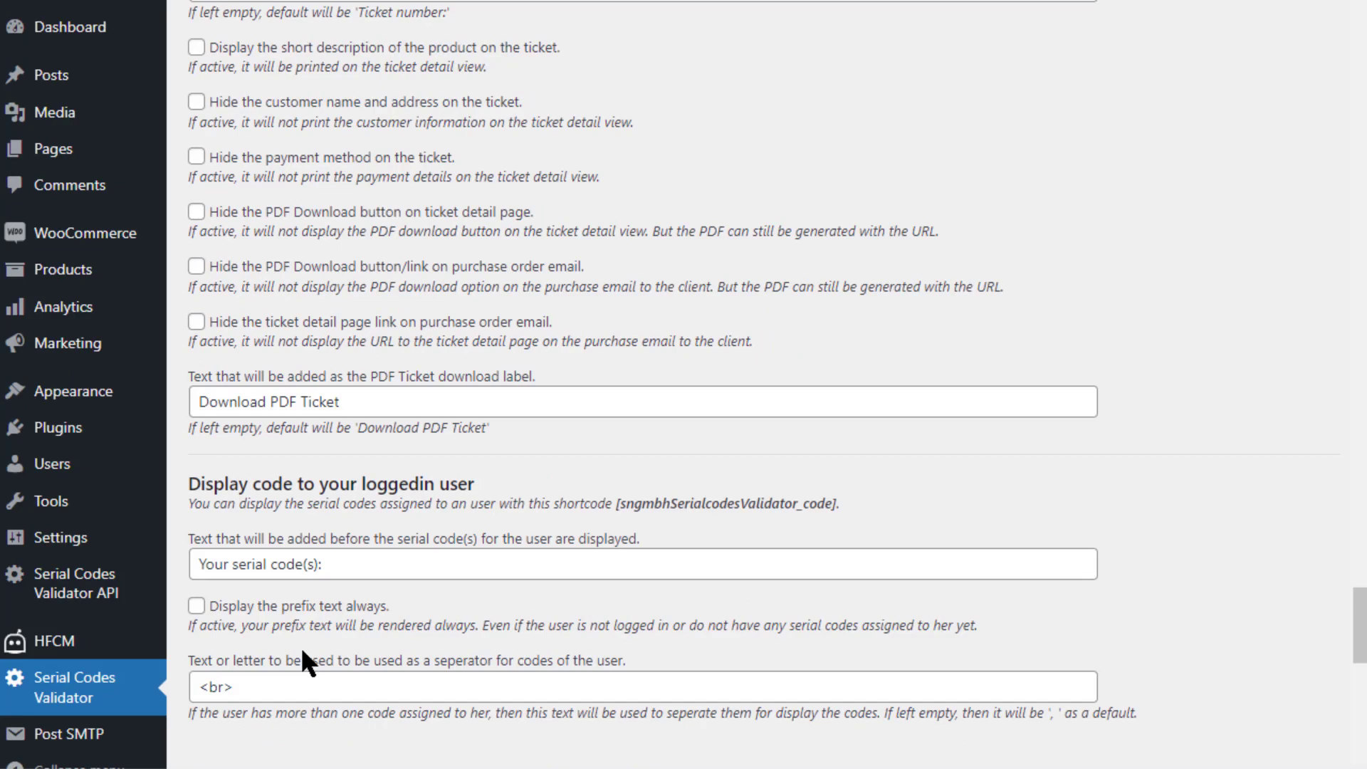
scroll(303, 651, down, 2)
scroll(302, 651, down, 2)
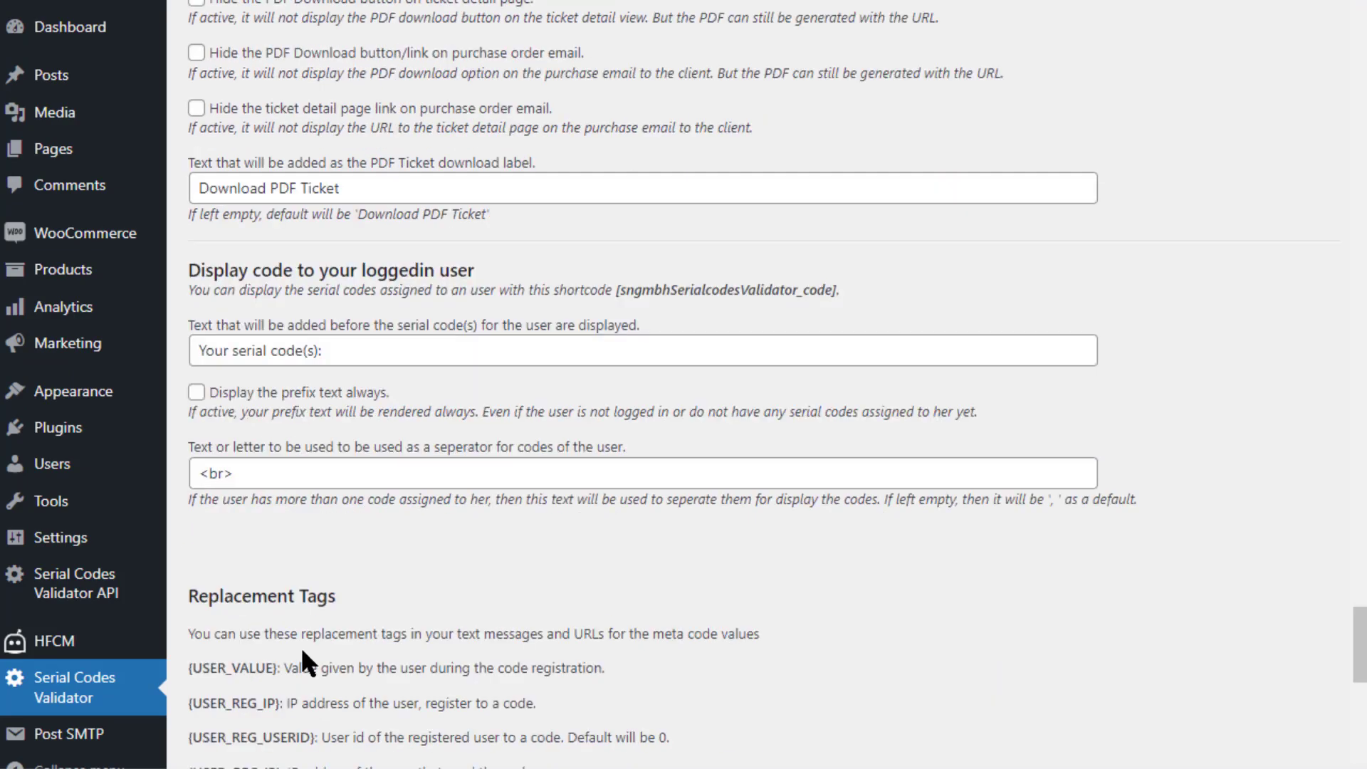
scroll(1069, 294, up, 20)
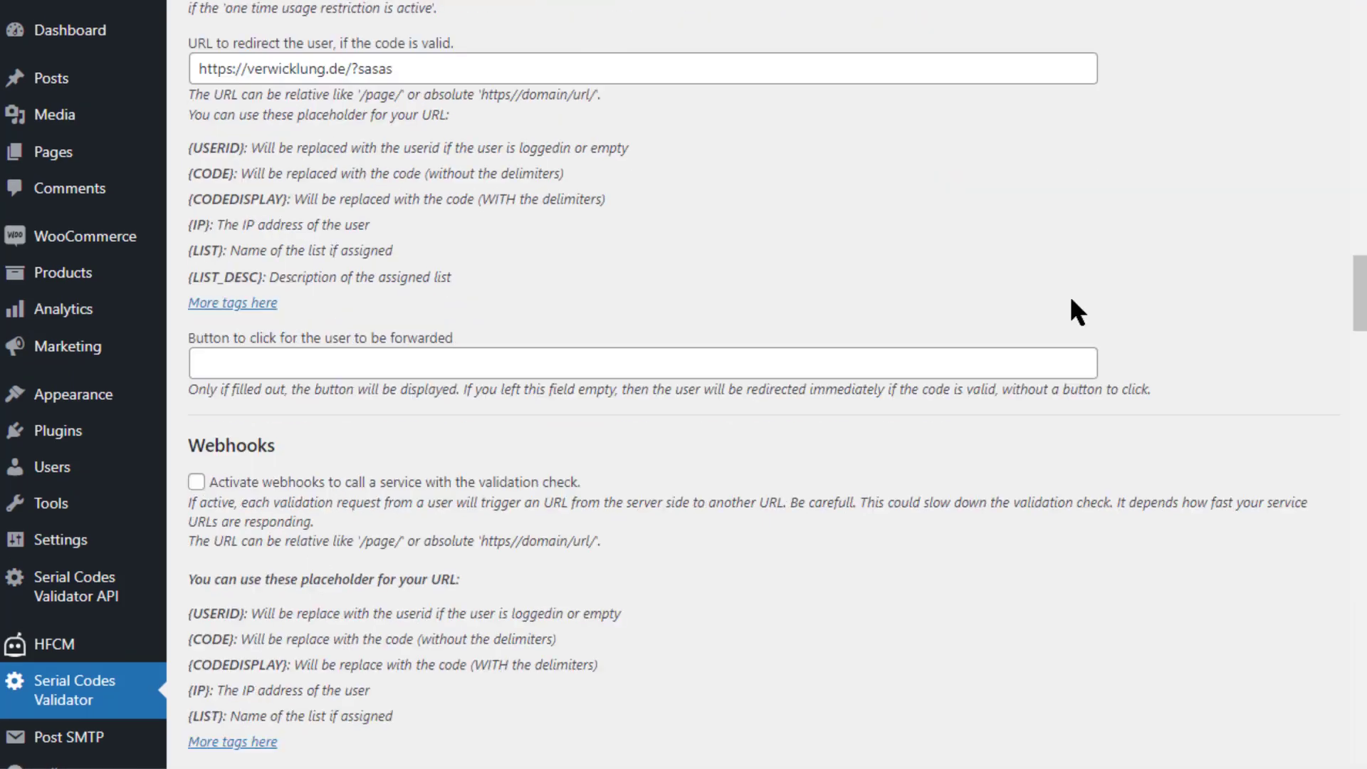
scroll(1071, 299, up, 20)
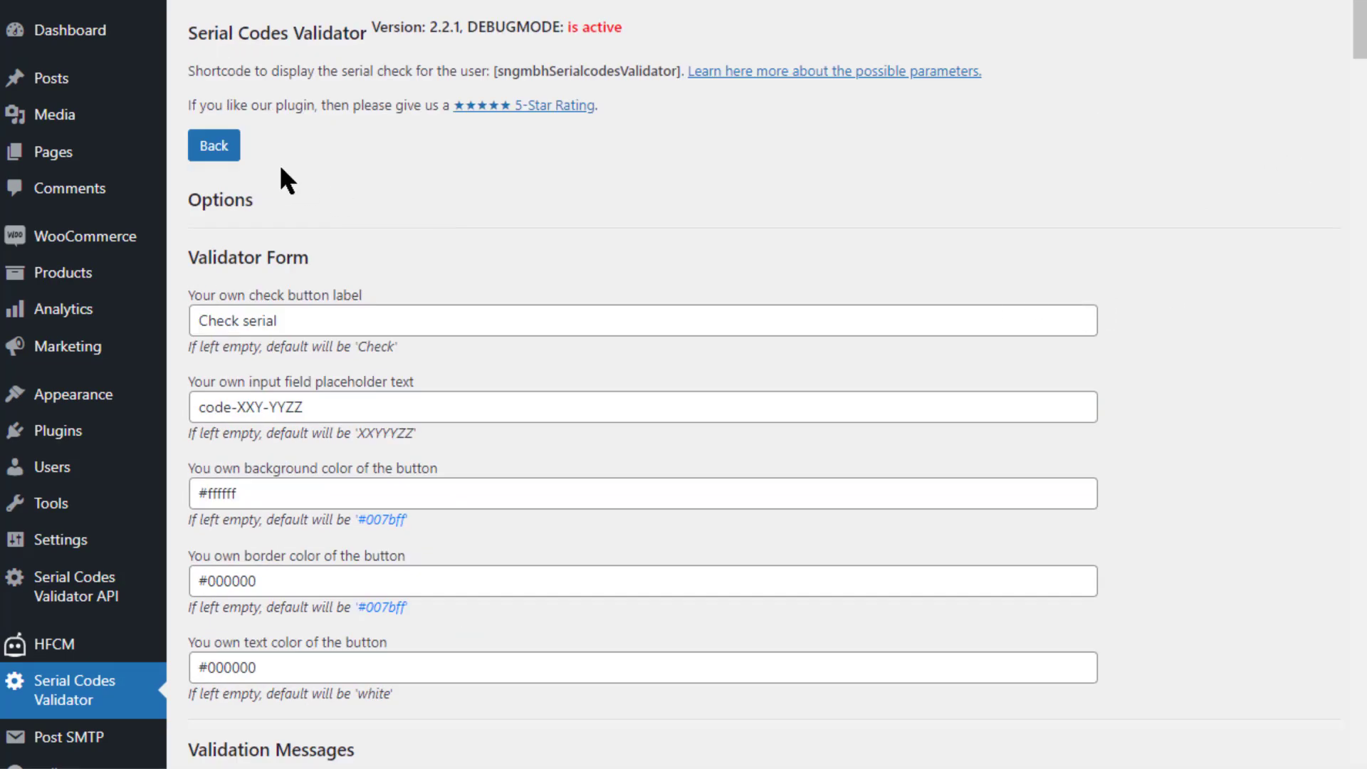
click(235, 146)
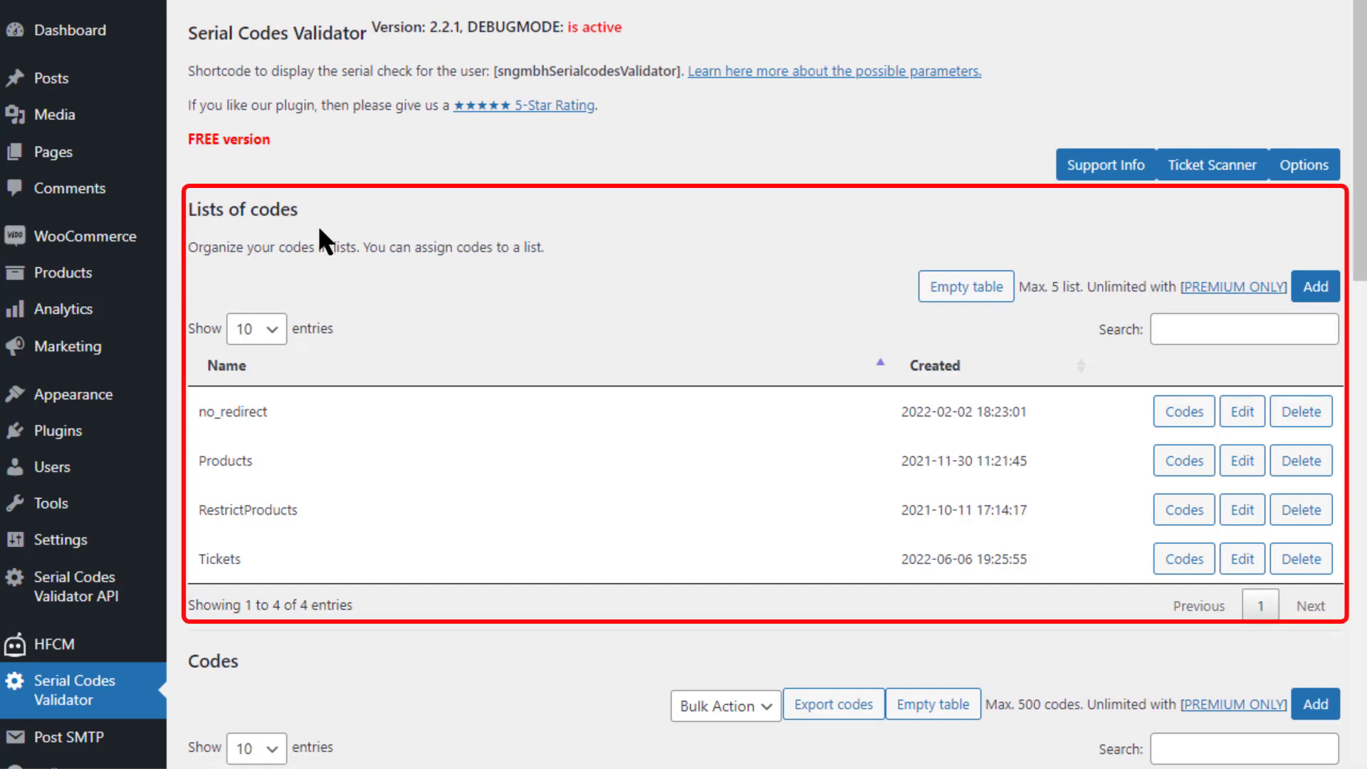
- Open the no_redirect code list for editing to view its settings, and close it without changes
click(1239, 413)
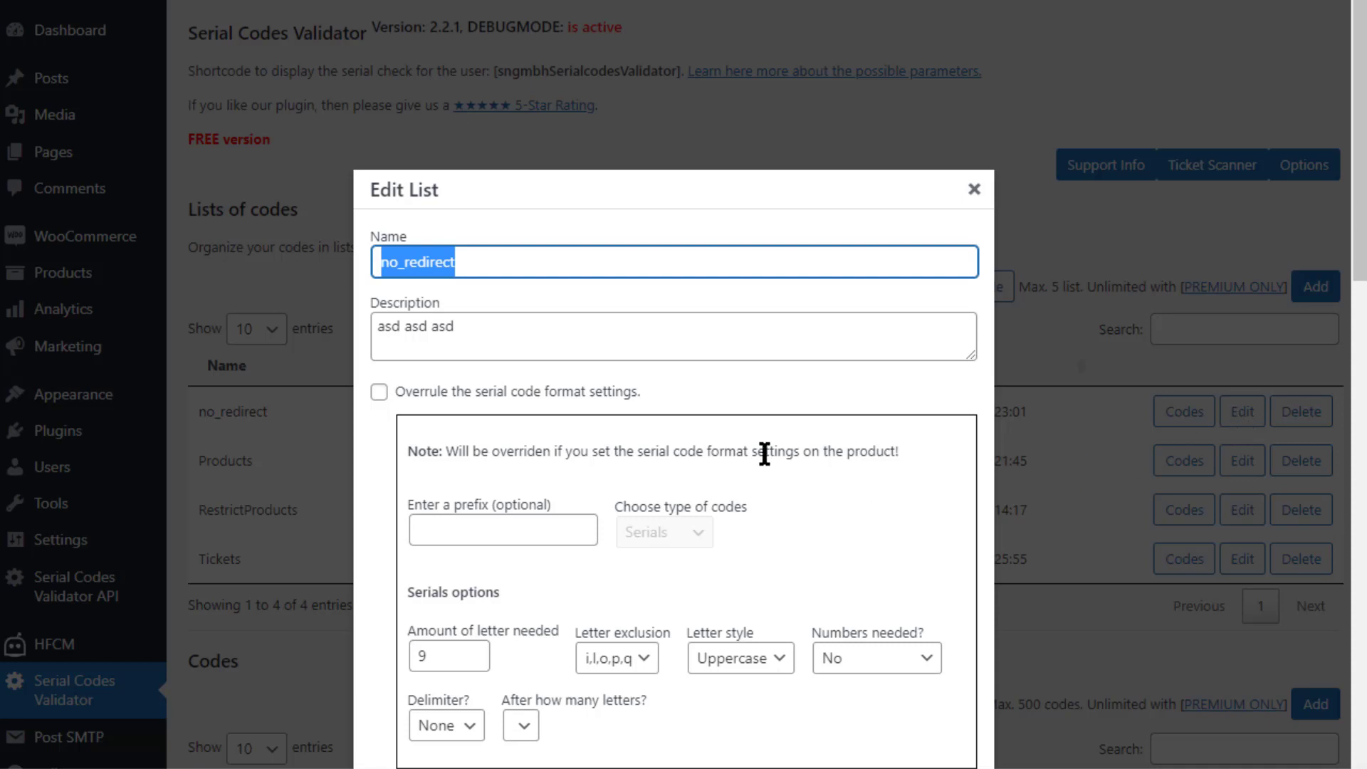
click(974, 190)
- Look through the Codes table and show its third page of entries
scroll(870, 460, down, 6)
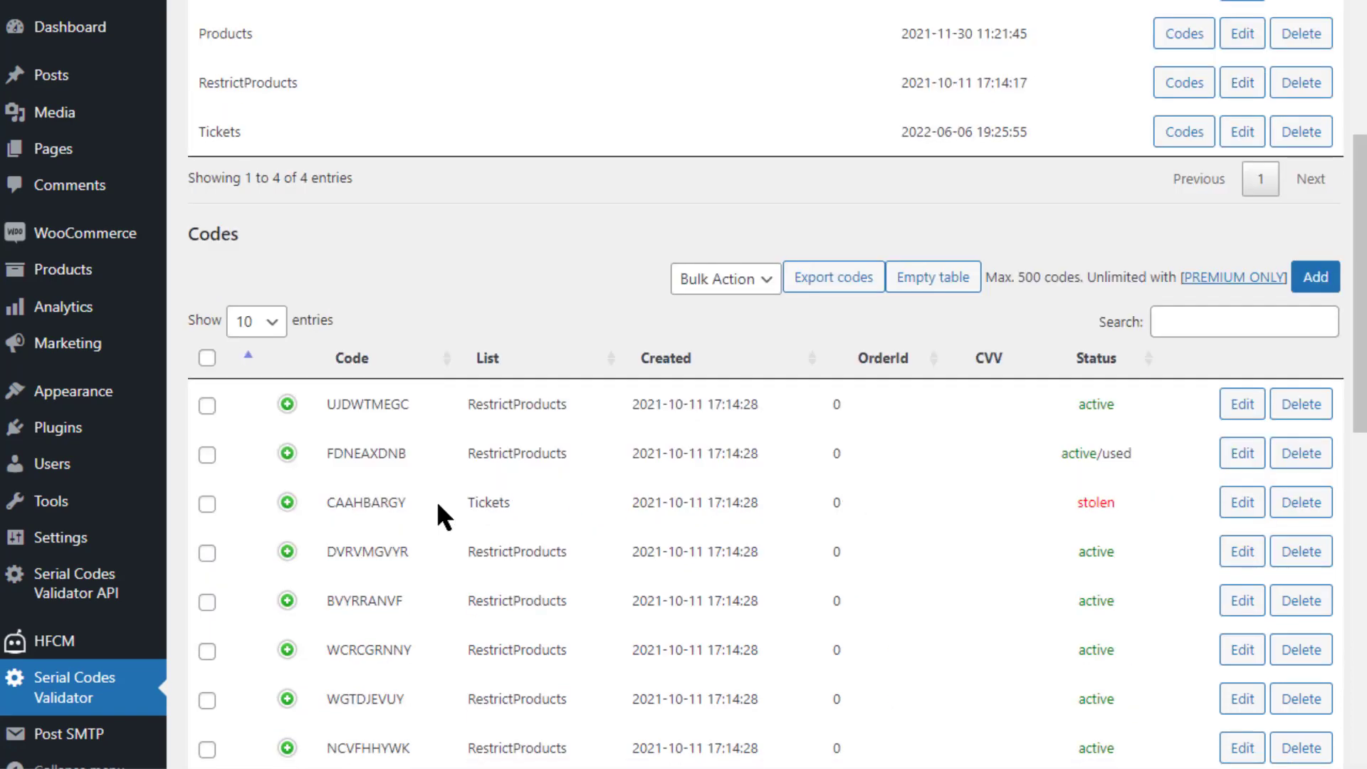
scroll(355, 557, down, 2)
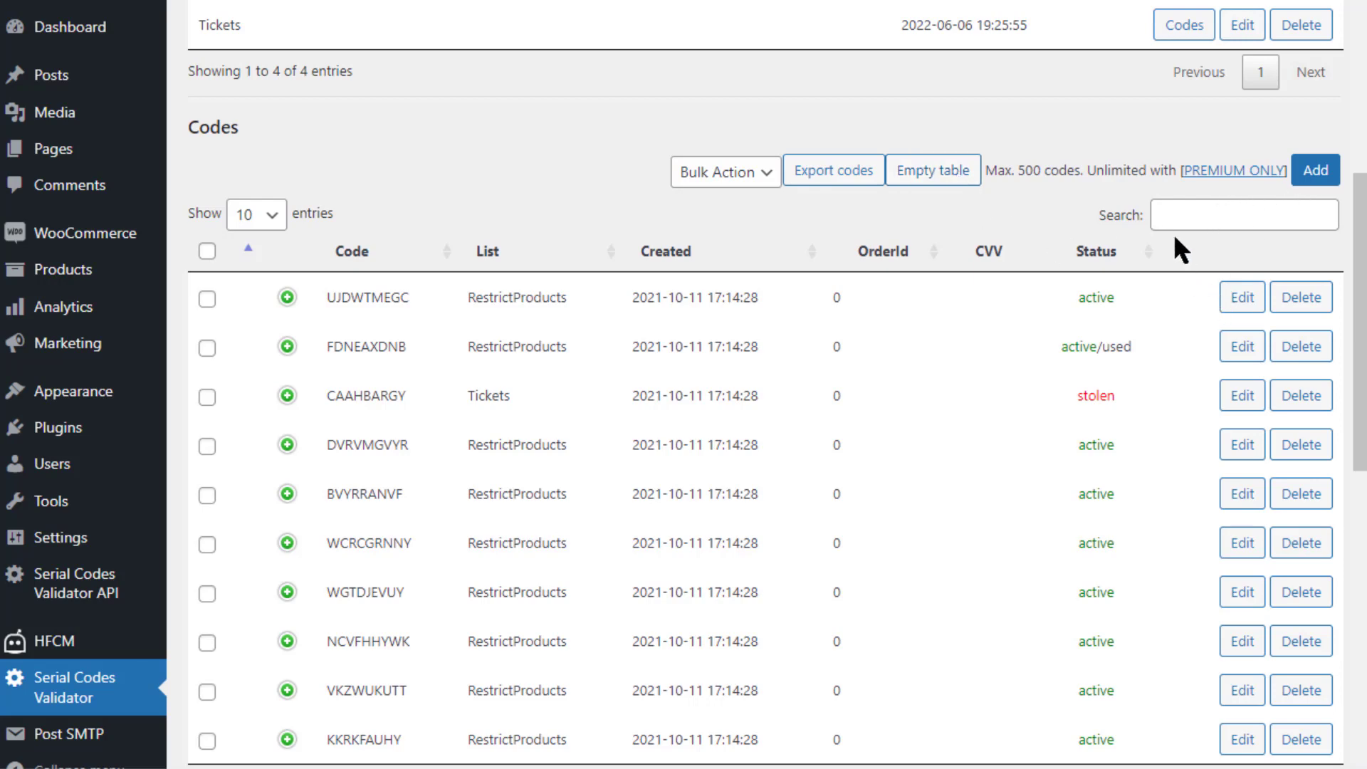
scroll(742, 537, down, 3)
click(1135, 680)
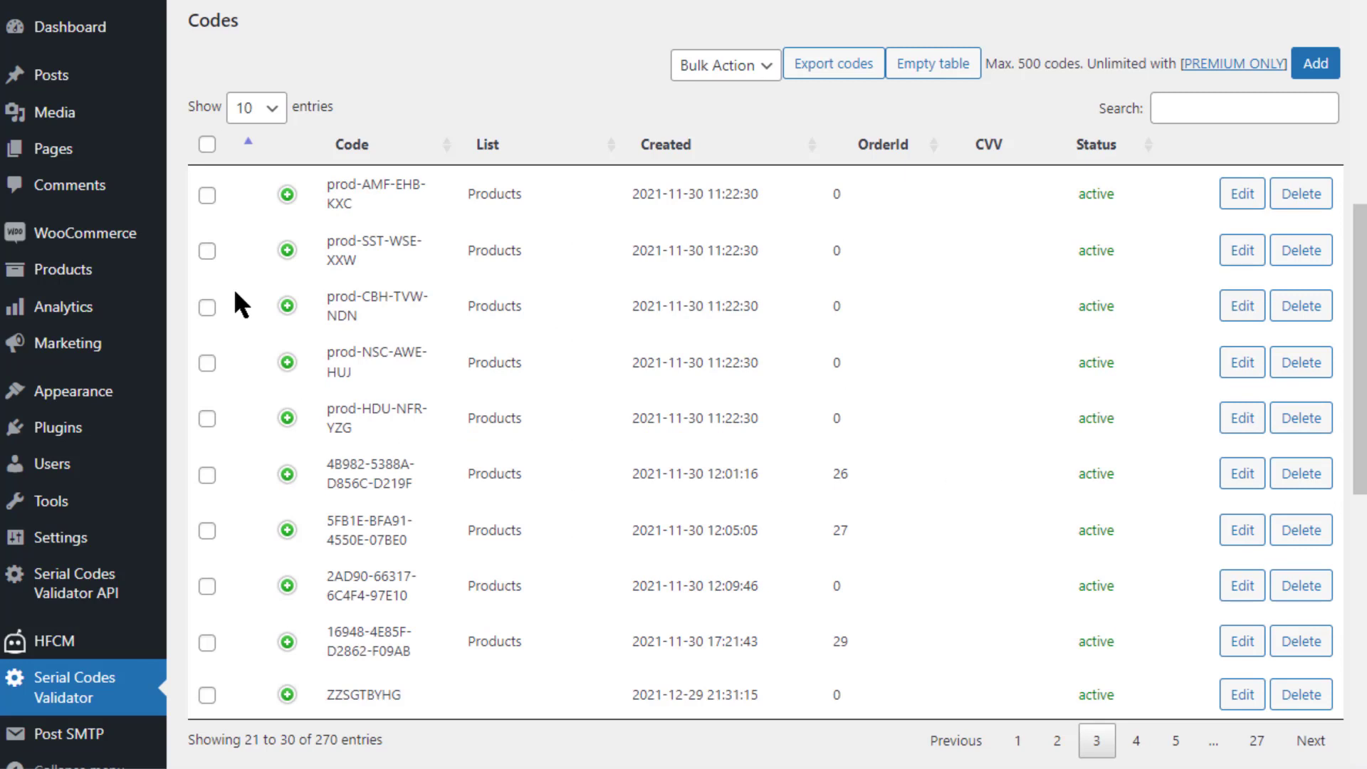
- Expand the second code on the page, copy its display code, and review its usage, order and registration details
click(287, 250)
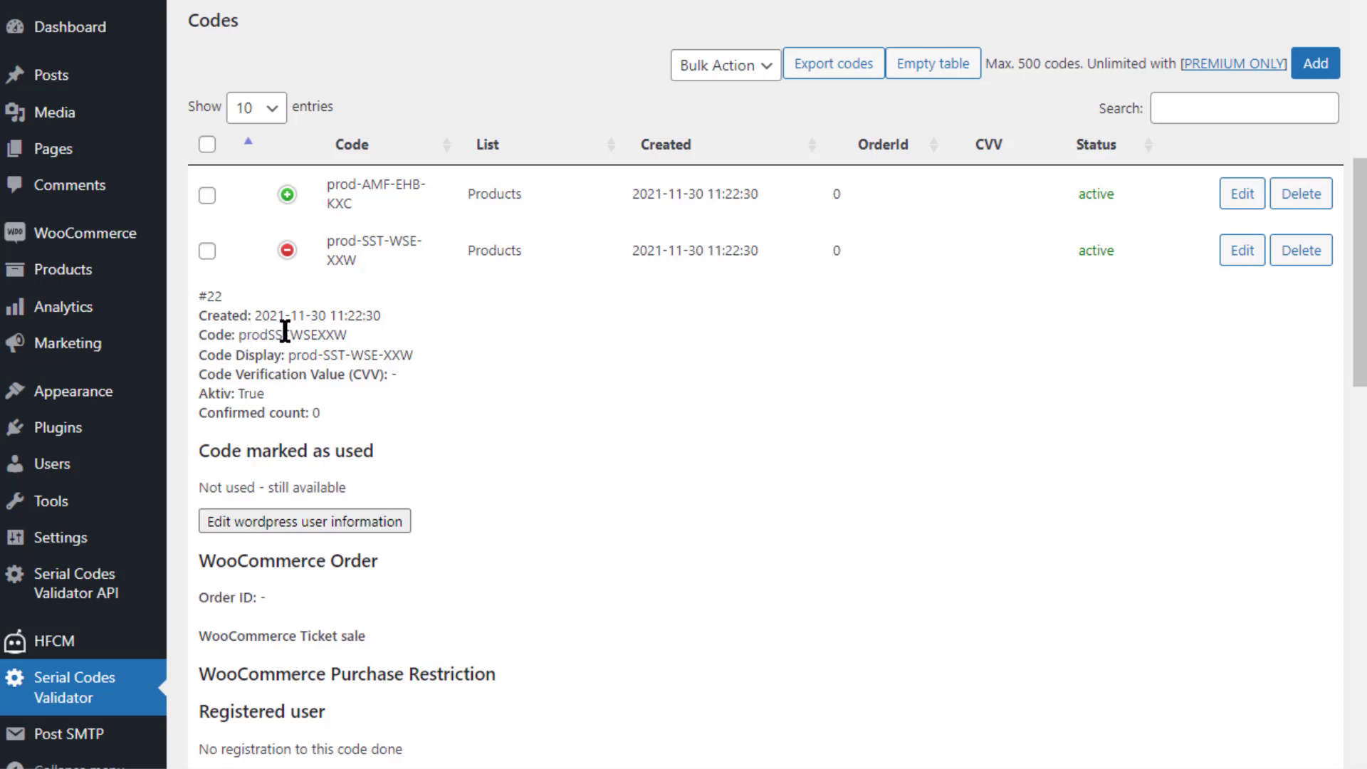
drag(289, 355, 416, 356)
key(ctrl+c)
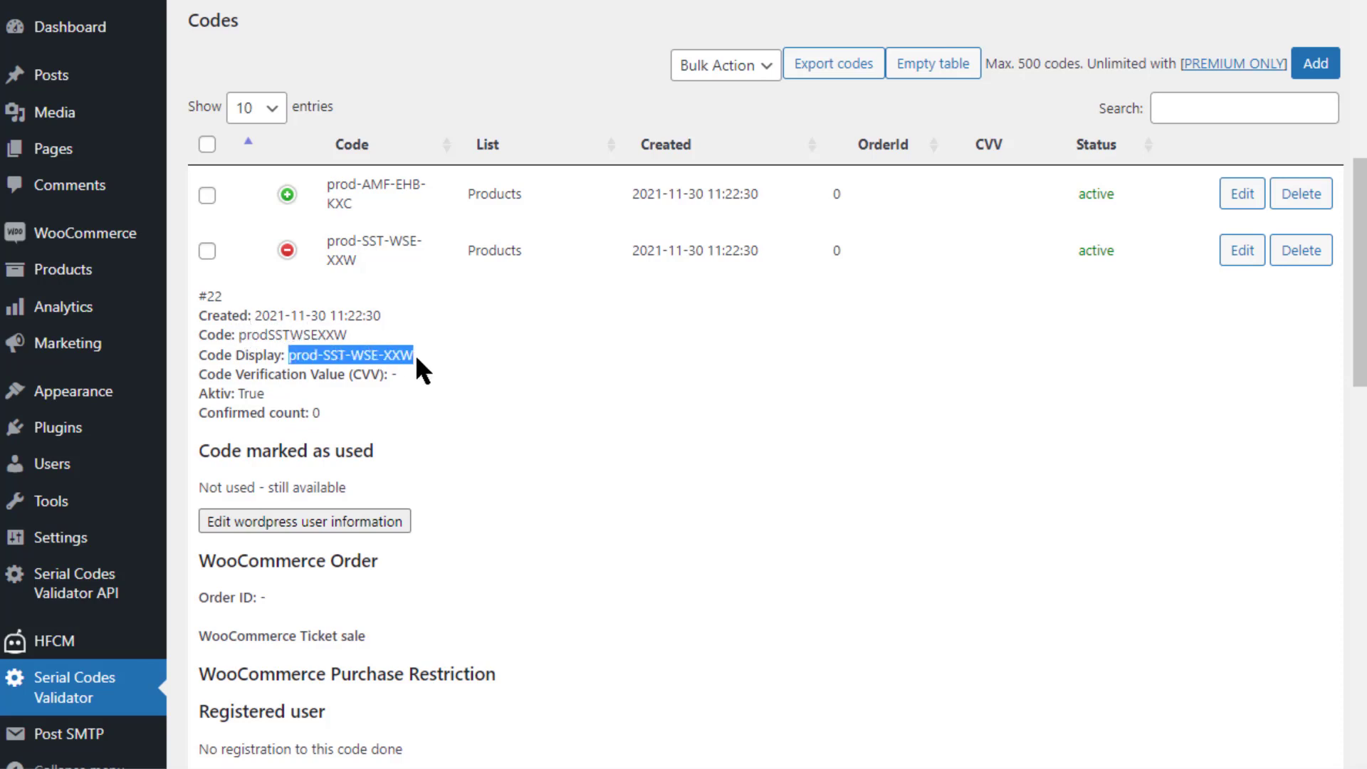
click(451, 420)
scroll(451, 419, down, 1)
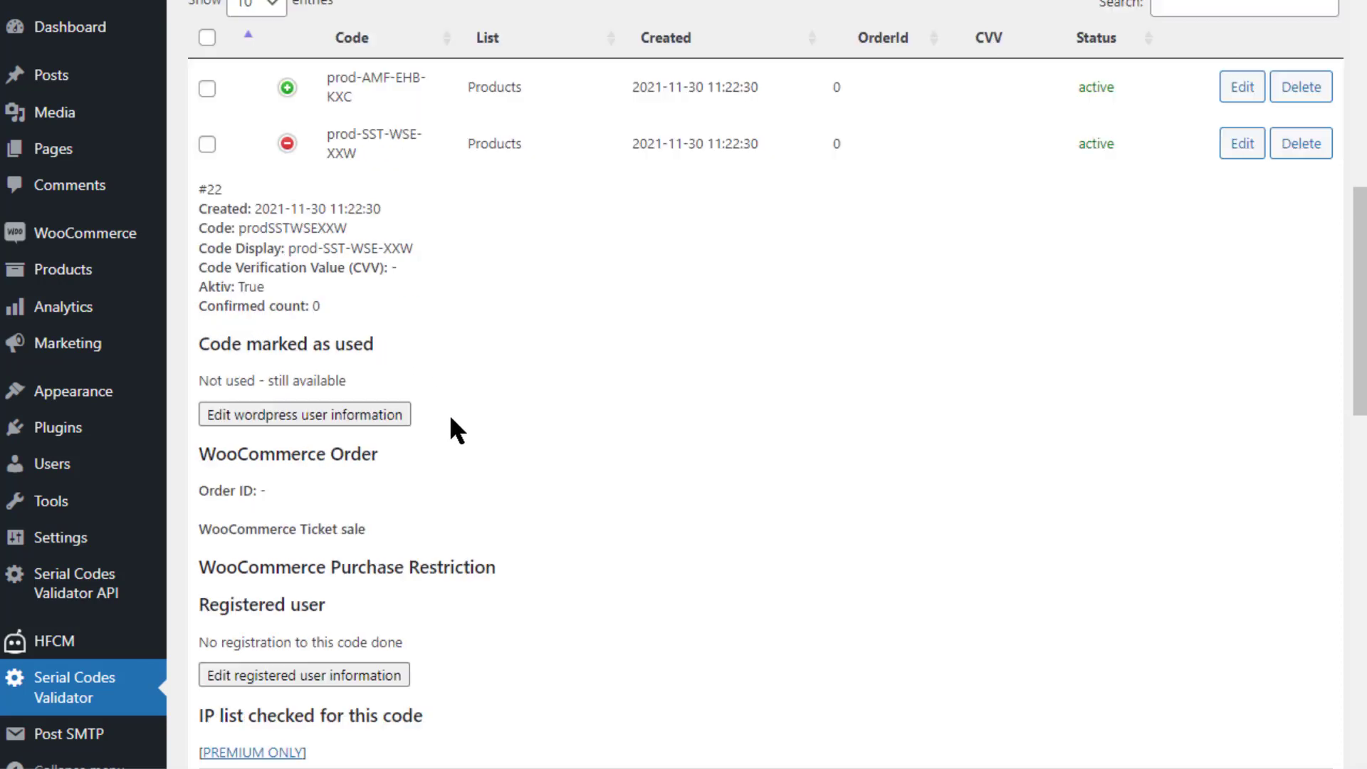
scroll(452, 419, down, 1)
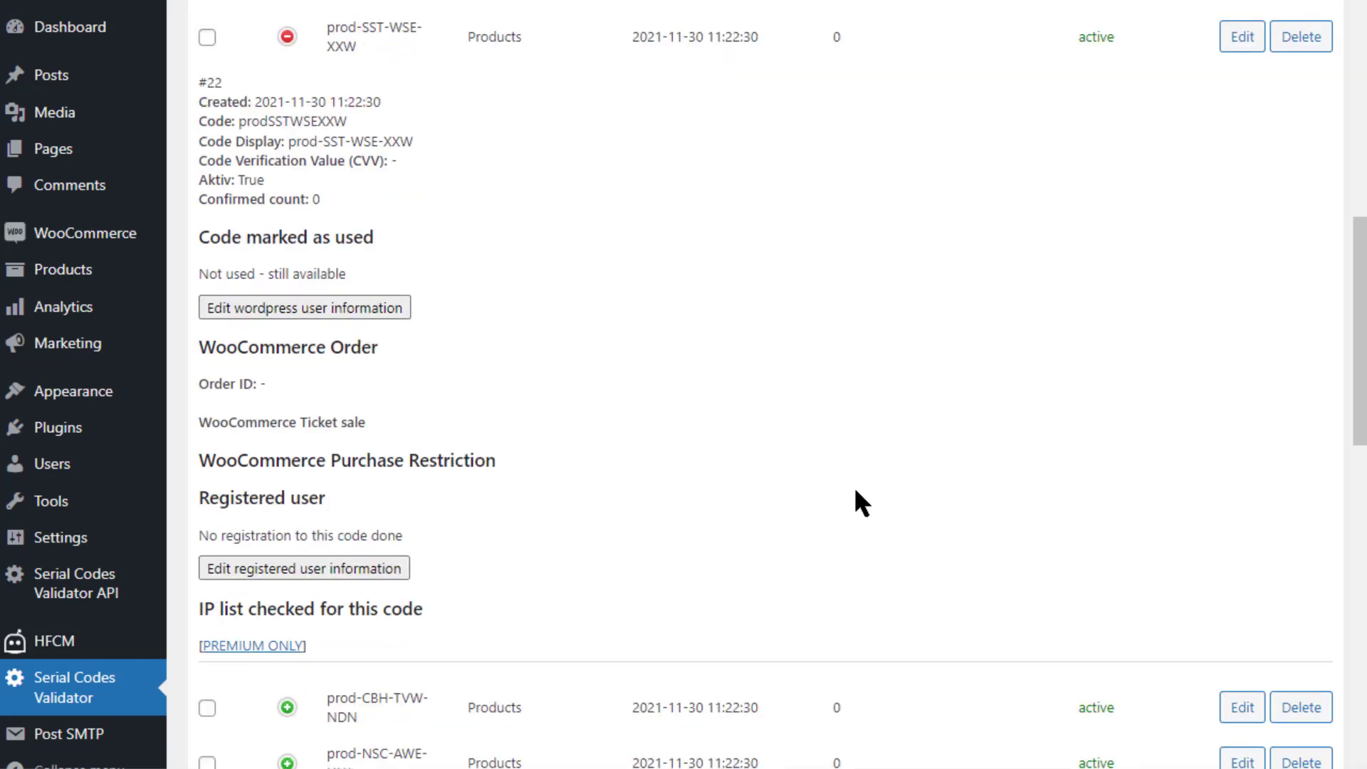
- Open the form for adding codes and set the generator prefix to PRE, keeping the code type as Serials
scroll(853, 486, up, 4)
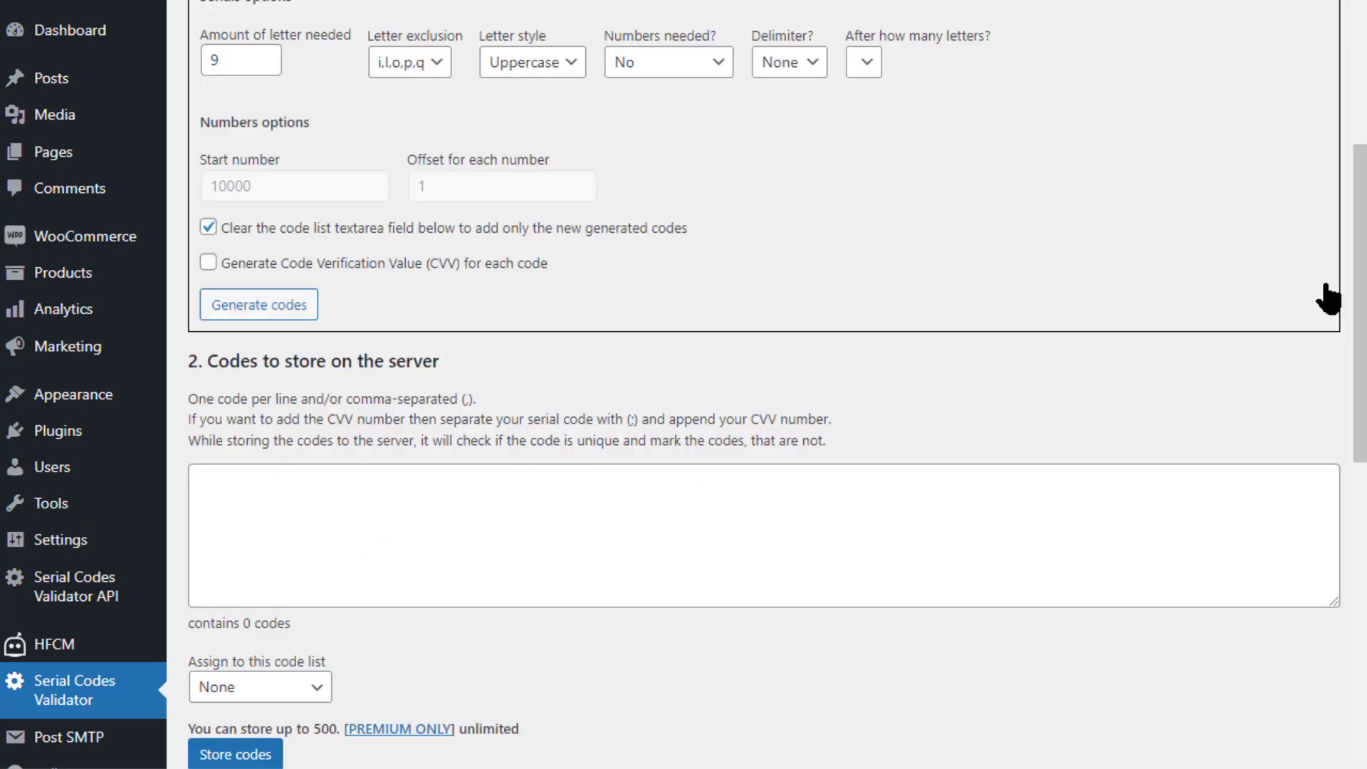
scroll(1328, 297, up, 6)
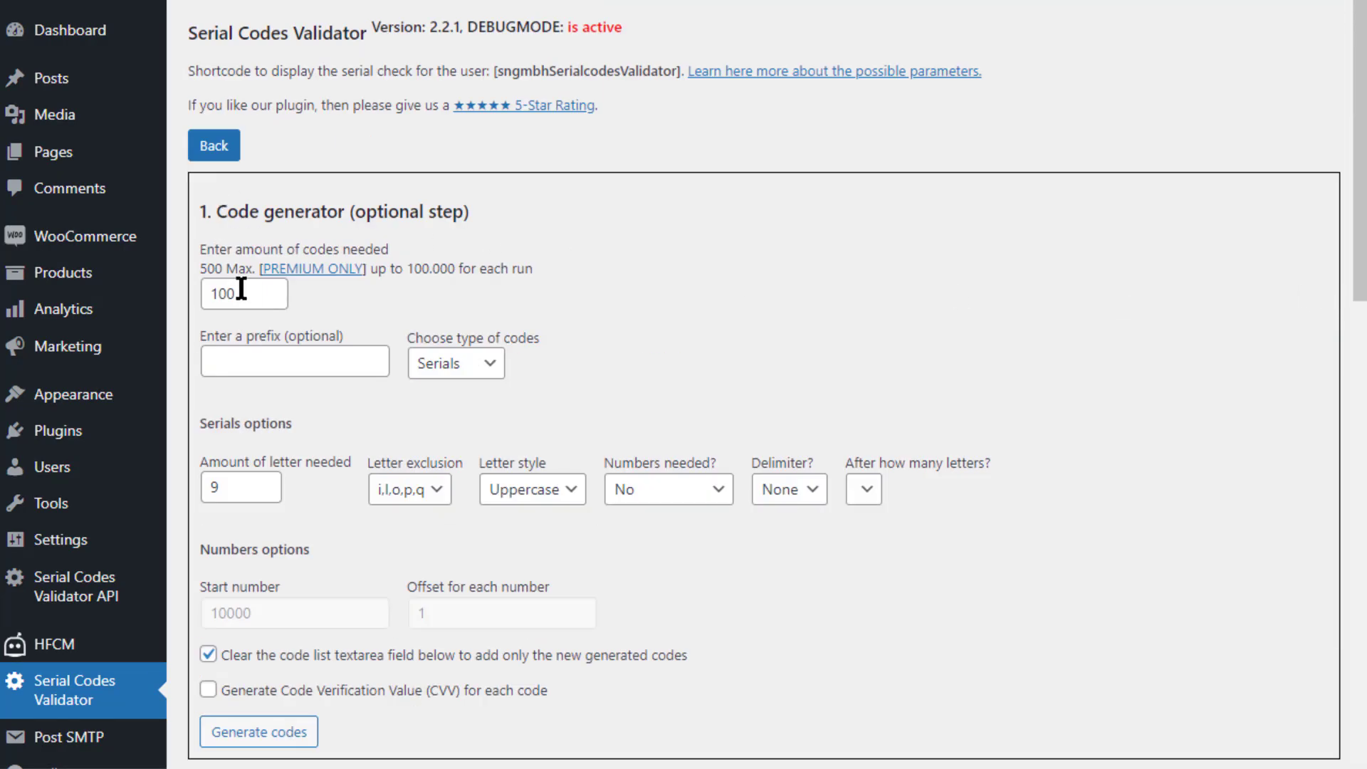
click(256, 367)
text(PRE)
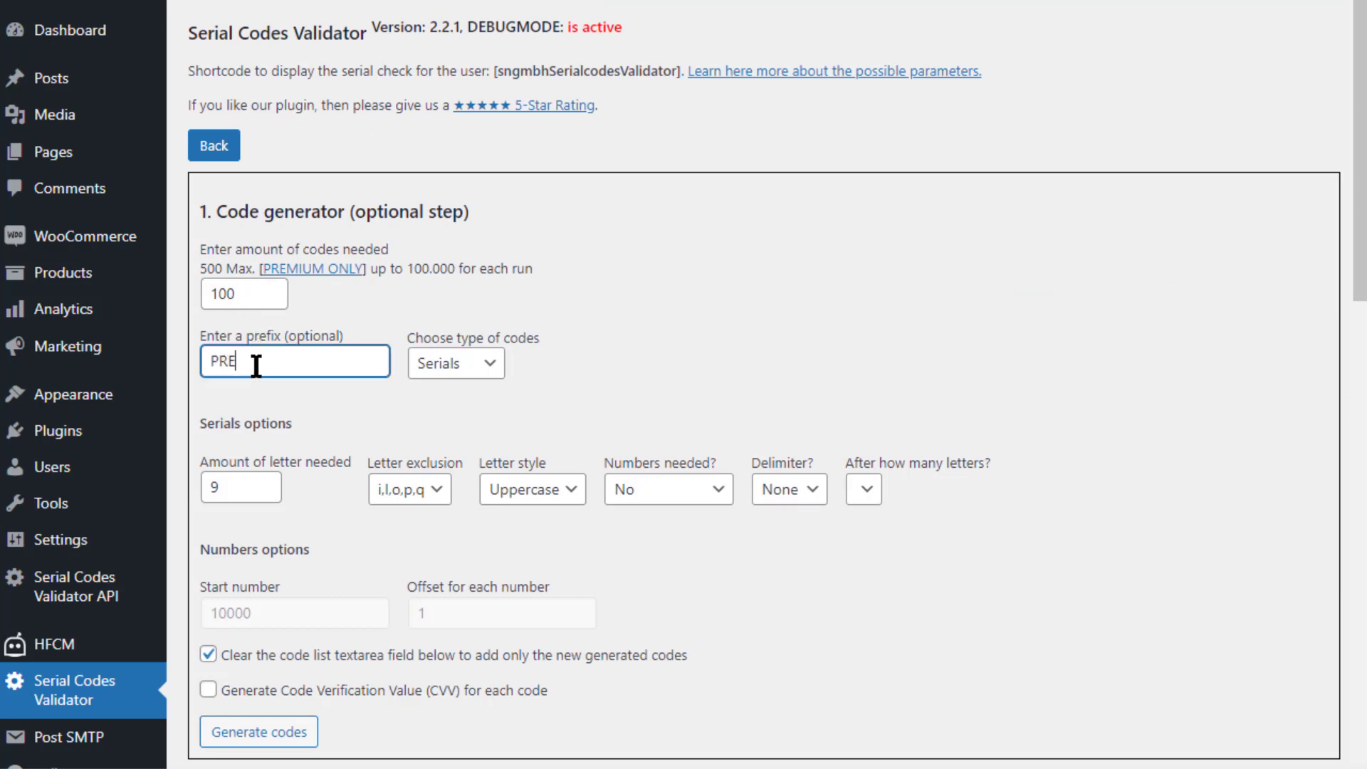
click(477, 371)
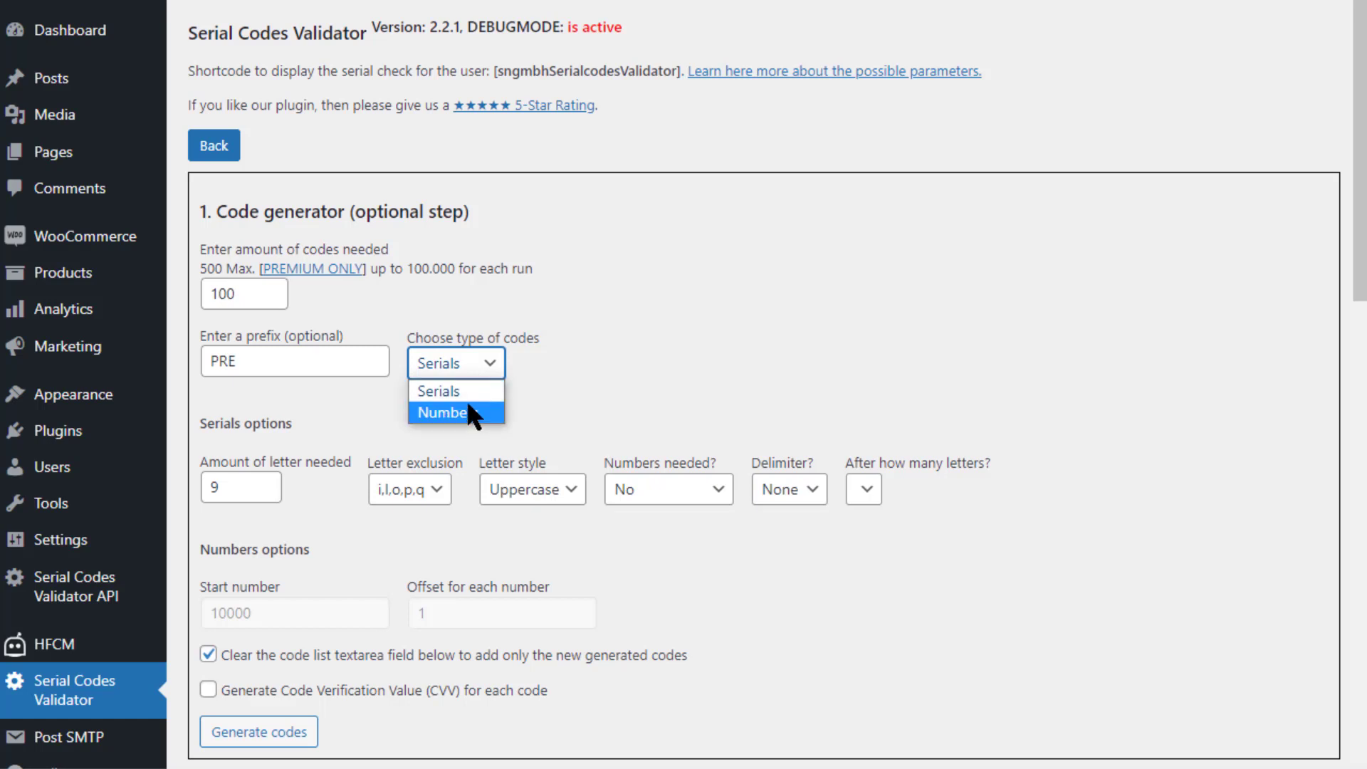
click(573, 364)
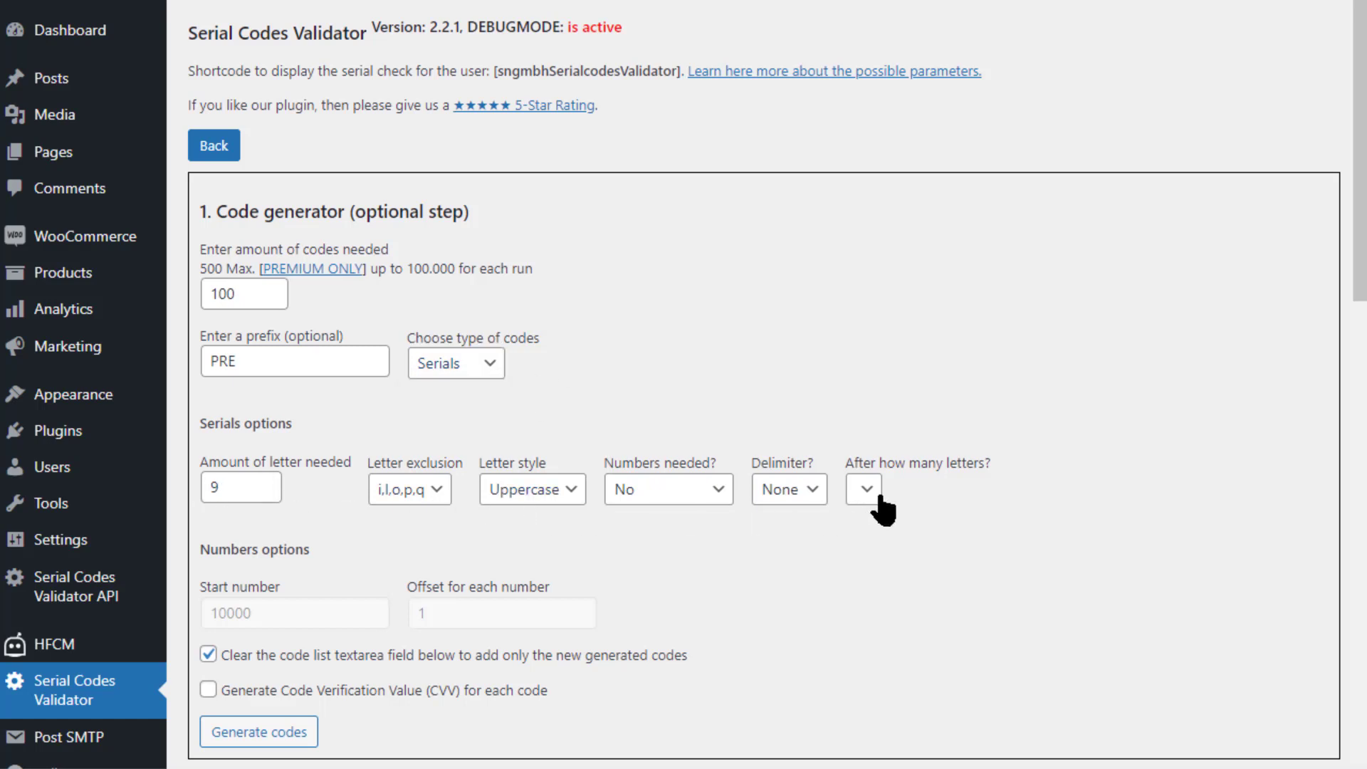
- Set the delimiter to "-" after every 3 letters and generate 100 serial codes
click(804, 491)
click(796, 539)
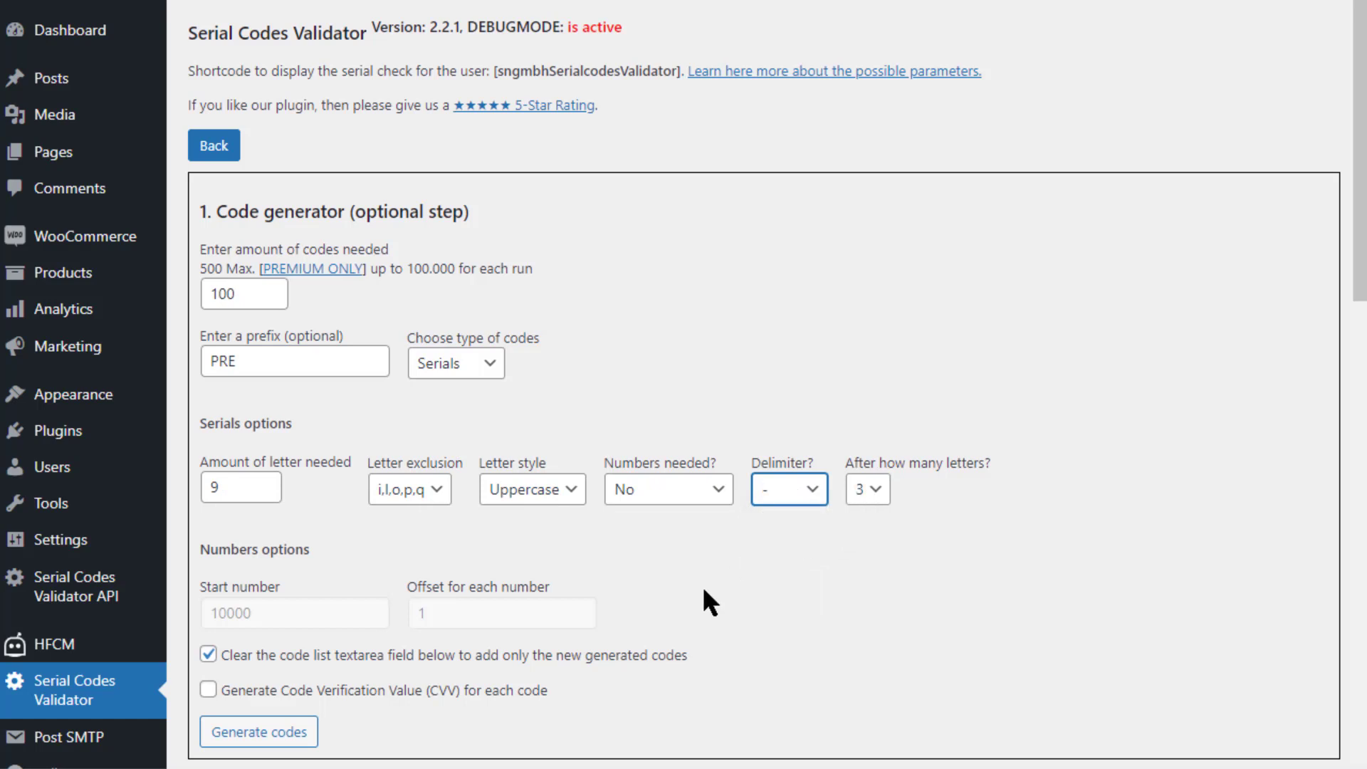
click(239, 730)
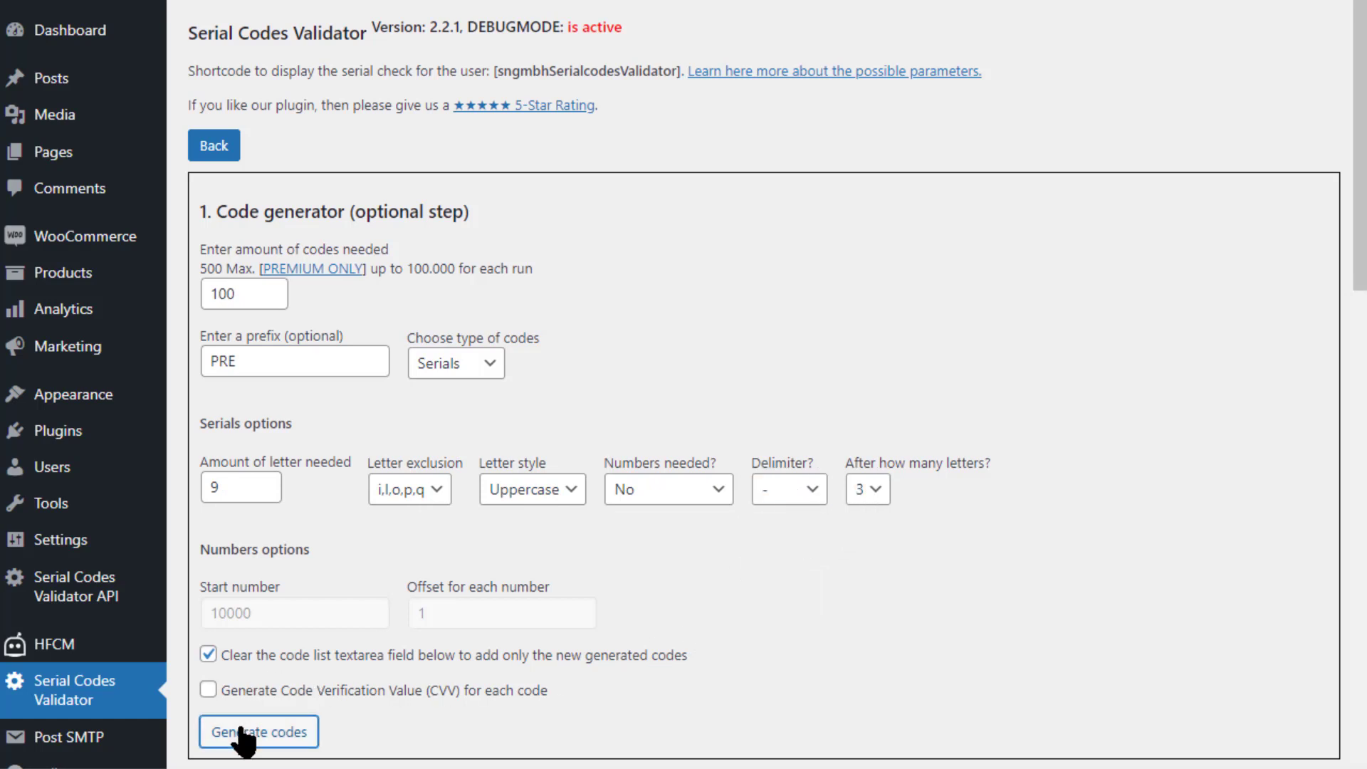
- Look over the generated codes in the storage section and assign them to the Products code list
scroll(242, 740, down, 3)
scroll(239, 726, down, 5)
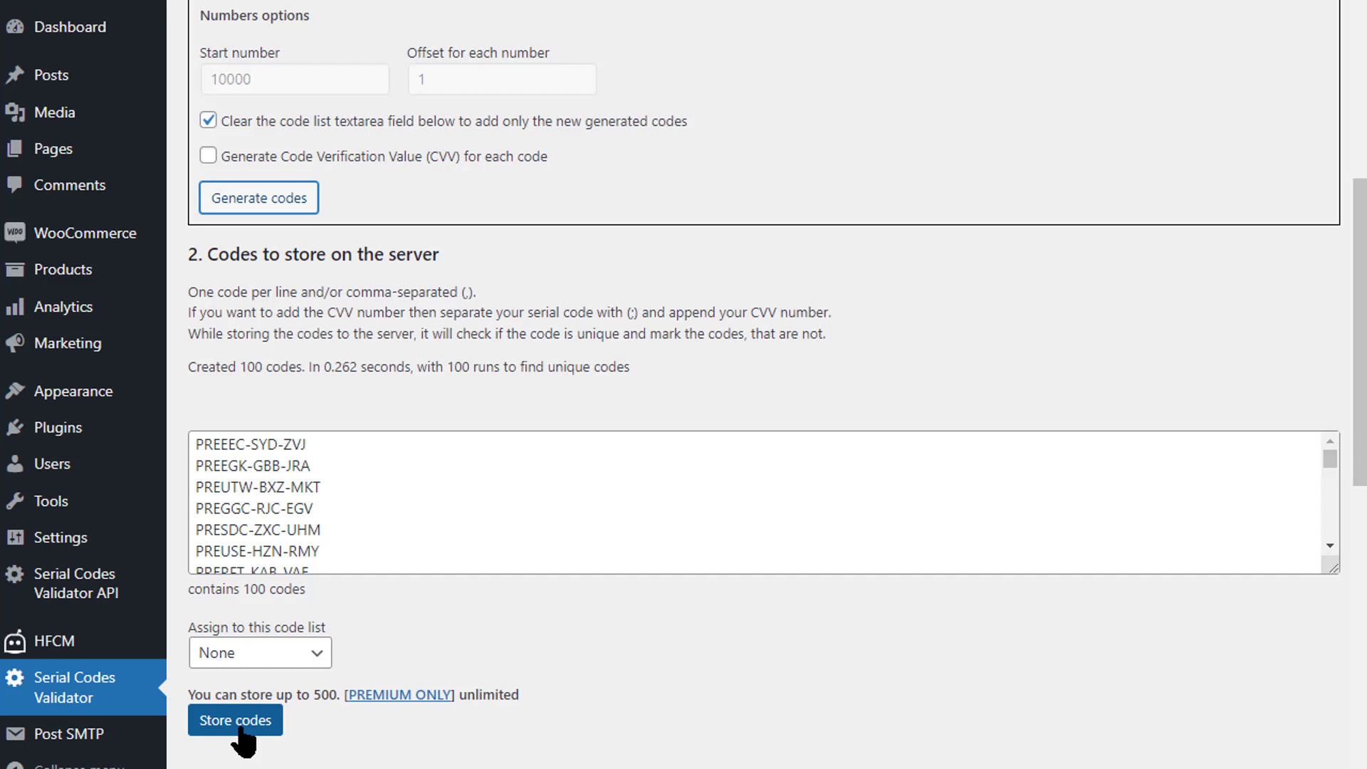
scroll(242, 741, down, 1)
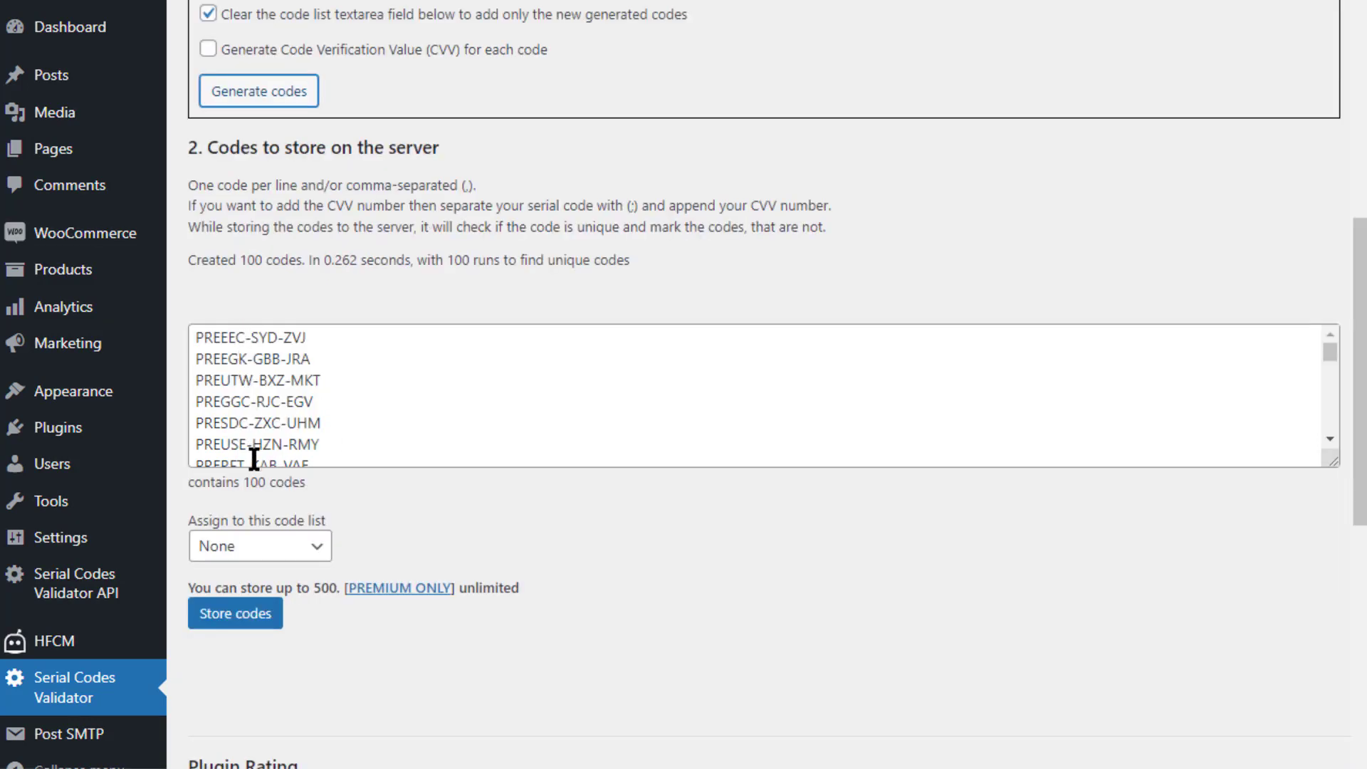
mouse_move(1324, 349)
mouse_down()
mouse_move(1326, 371)
mouse_move(1315, 342)
mouse_up()
click(321, 546)
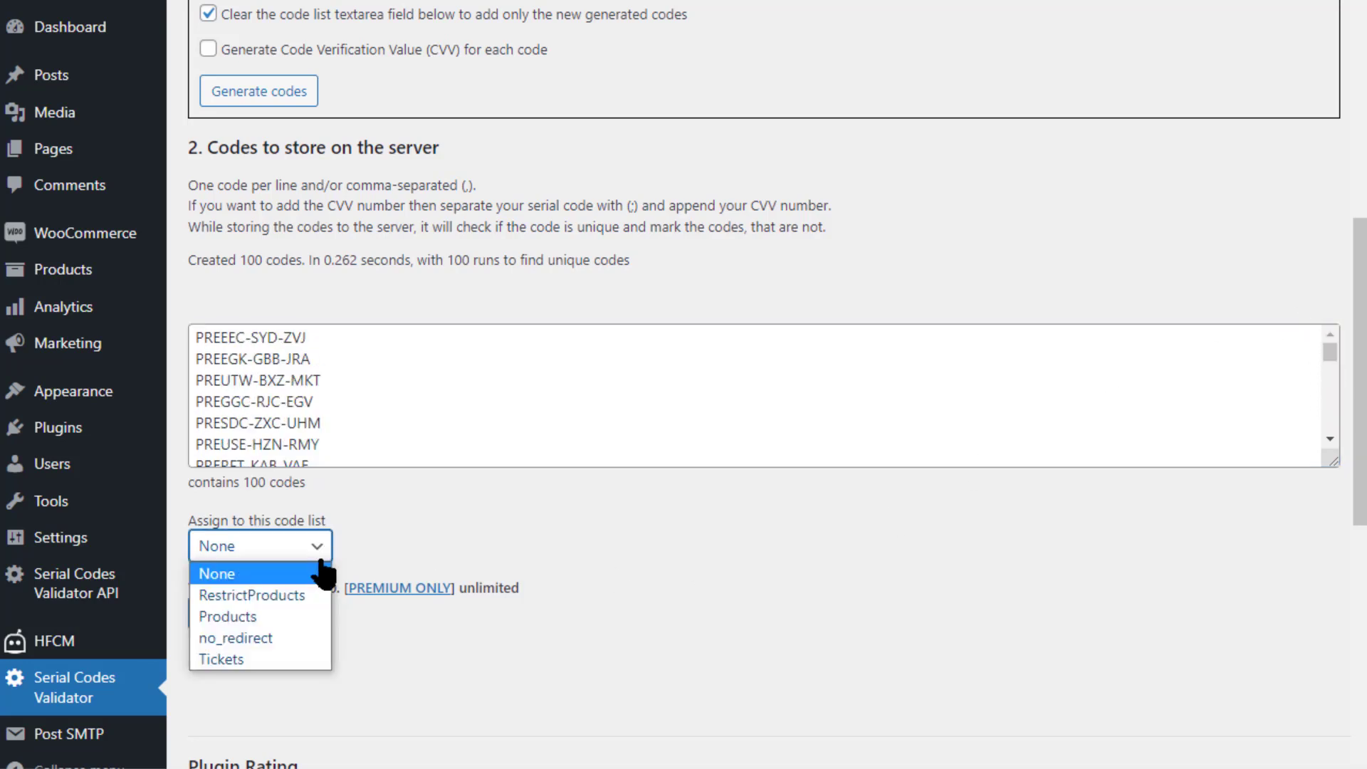
click(292, 617)
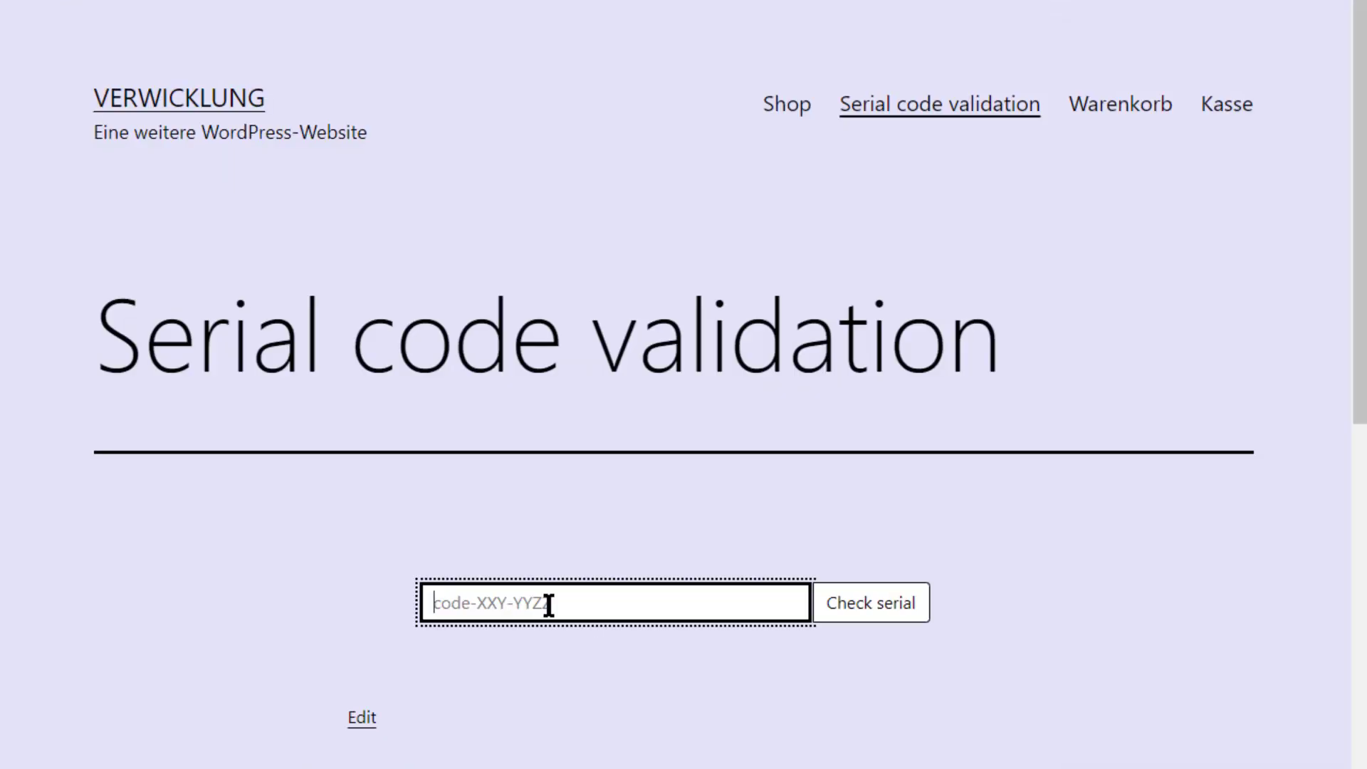
- Paste the copied serial code into the Serial code validation page's field and check it
key(ctrl+v)
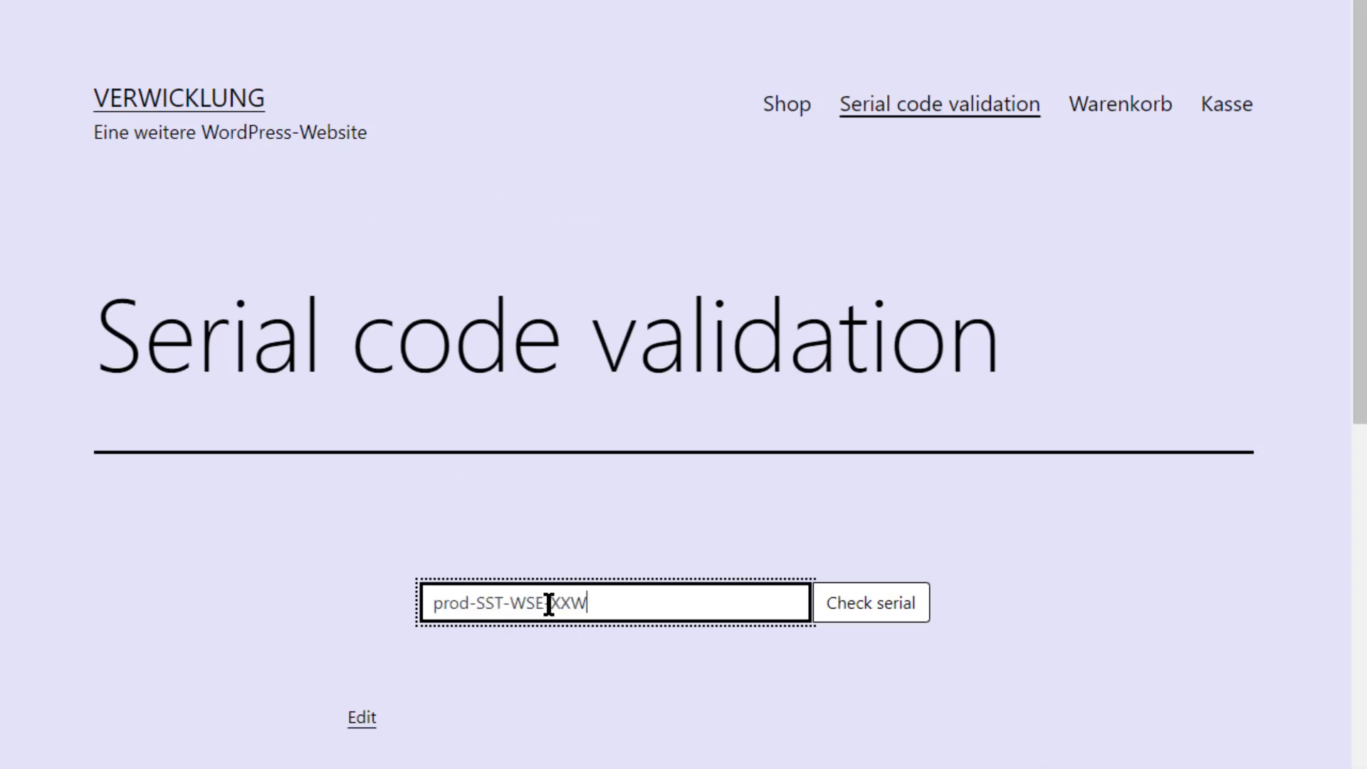
click(901, 611)
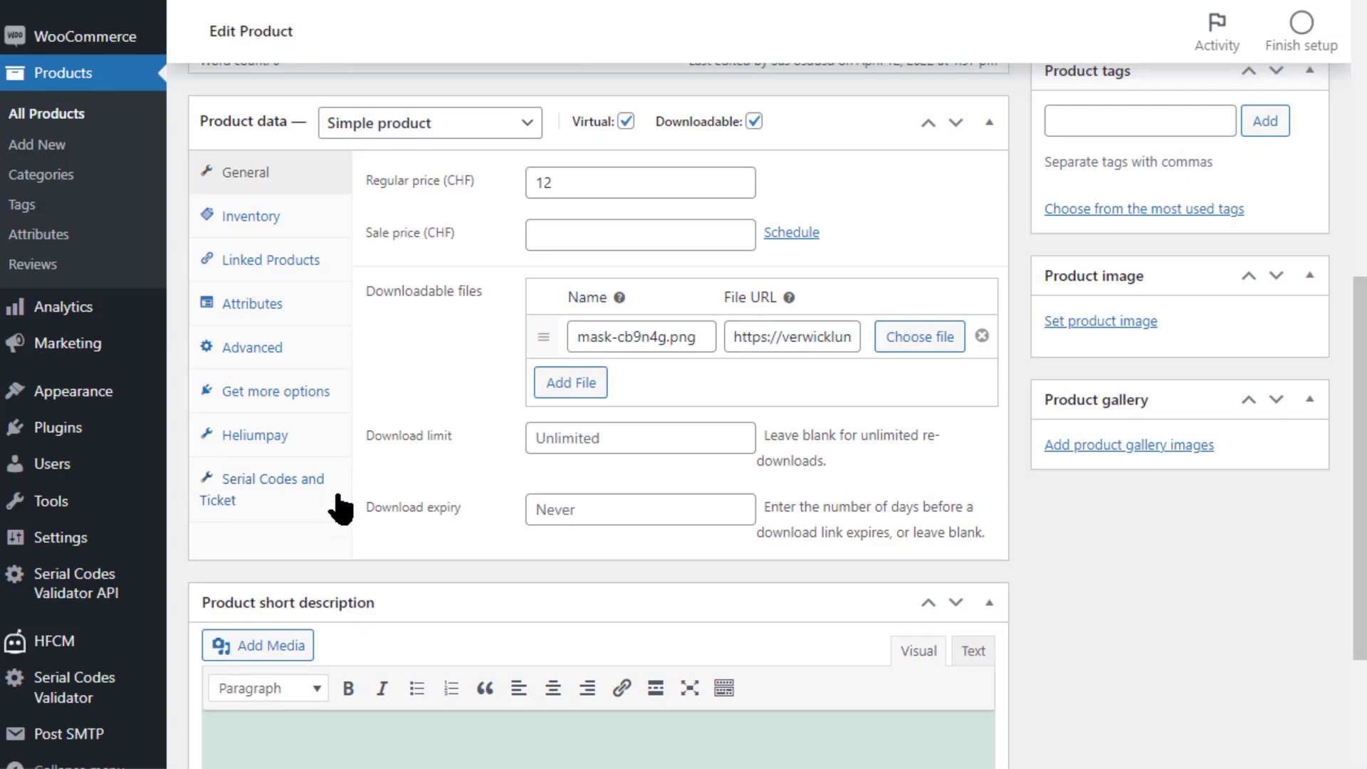
- Open the product's Serial Codes and Ticket settings and view the ticket options and Code List choices, keeping Products
click(280, 495)
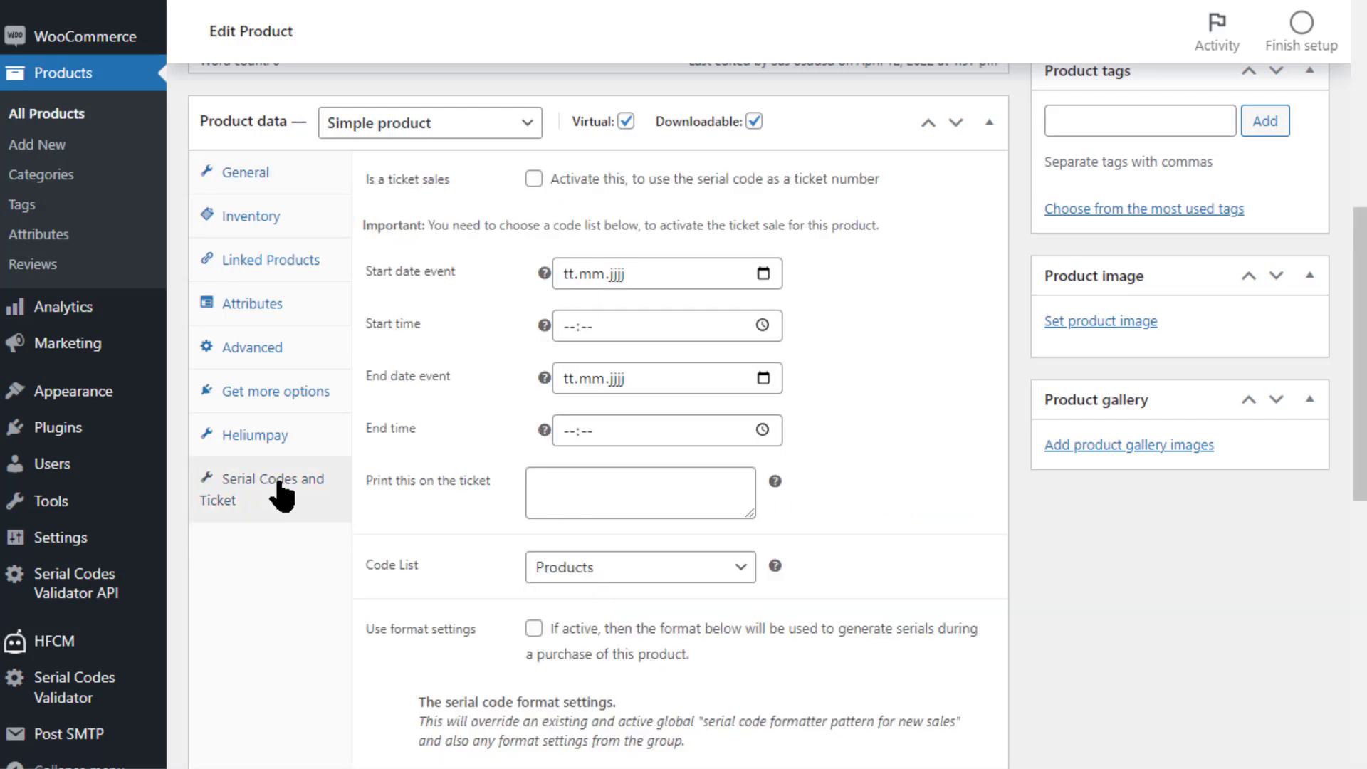
click(533, 180)
scroll(423, 514, down, 1)
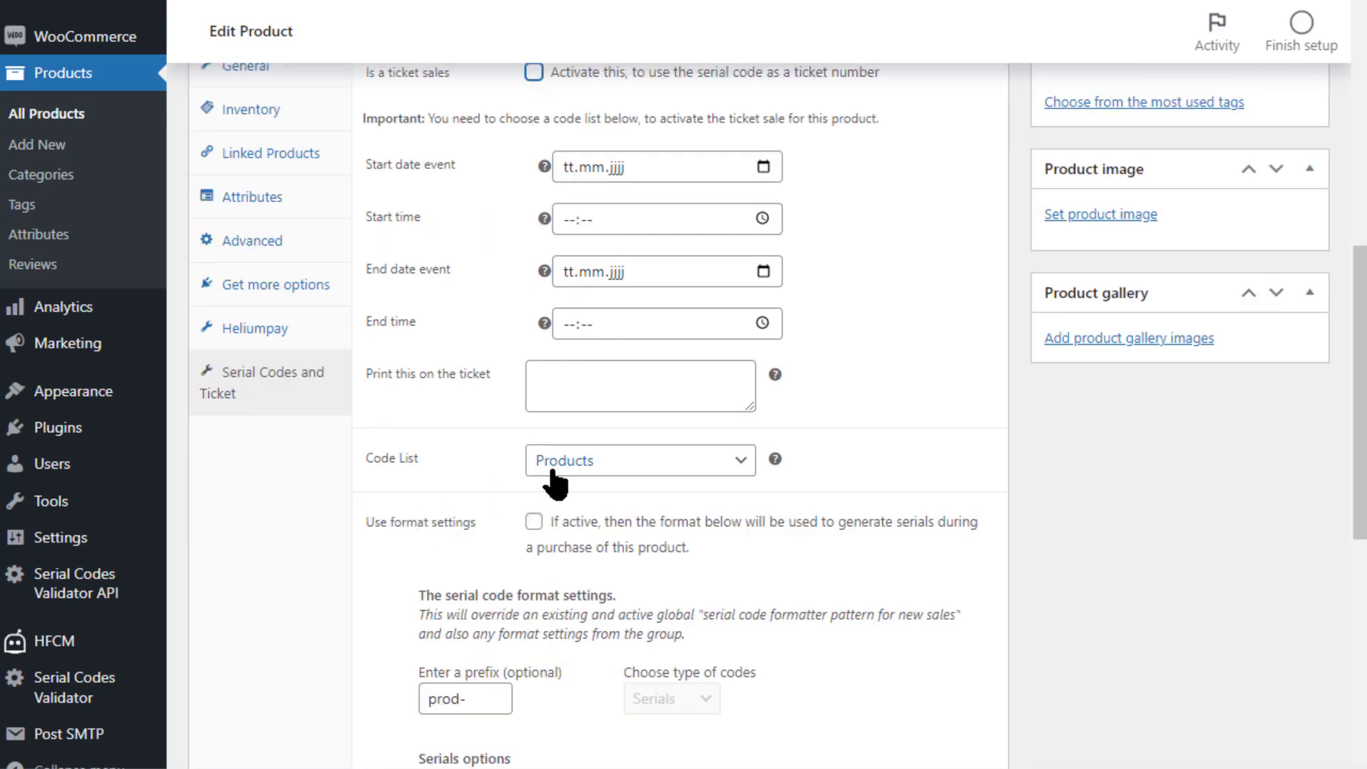
click(567, 470)
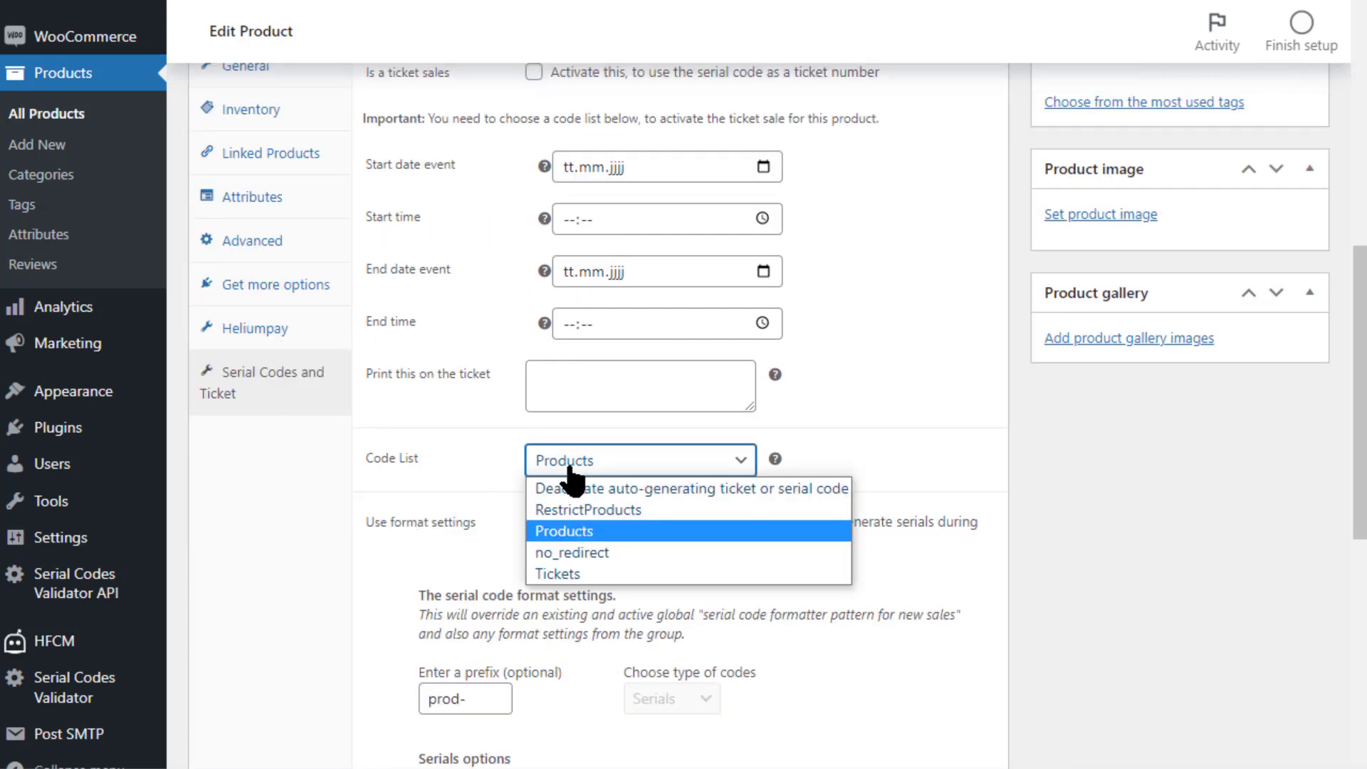
click(482, 480)
- Review the product's serial code format settings and sale restriction choices, keeping No restriction applied
scroll(482, 484, down, 1)
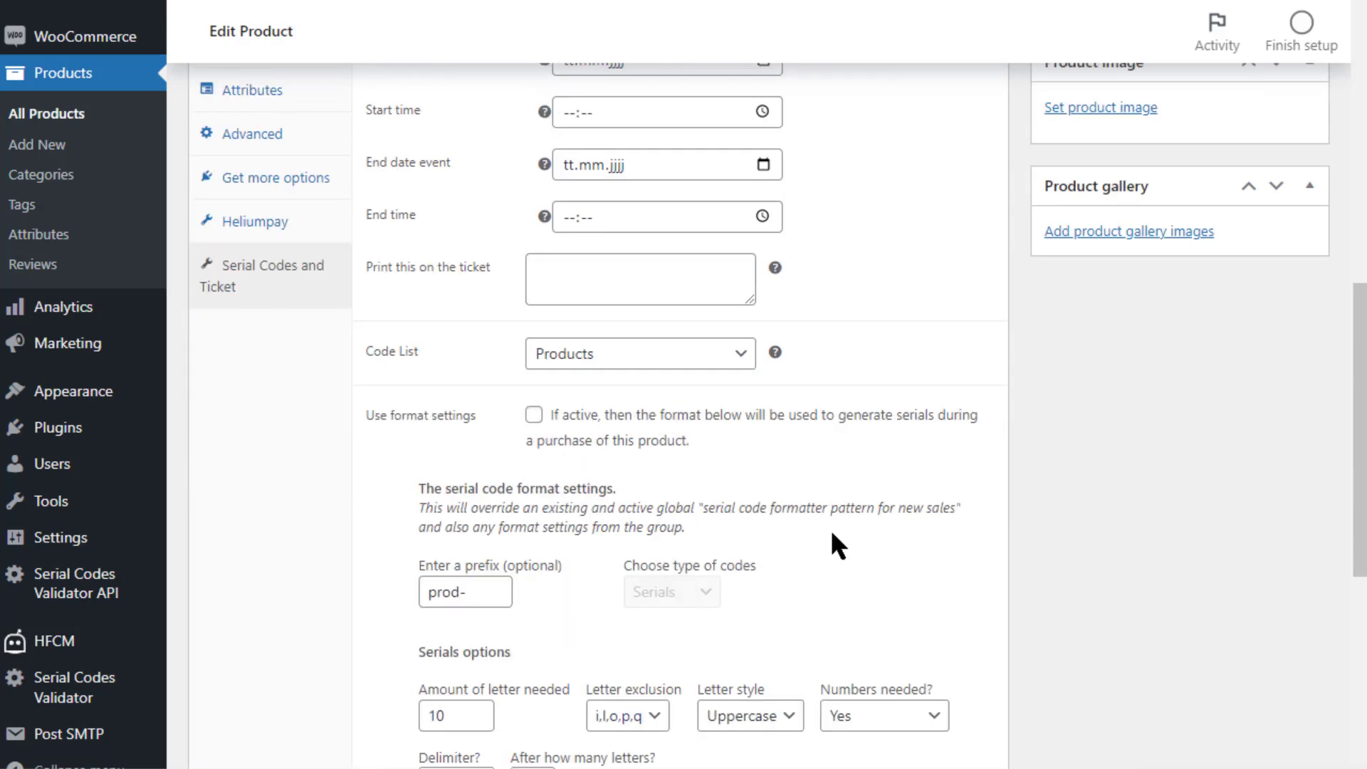
scroll(848, 538, down, 1)
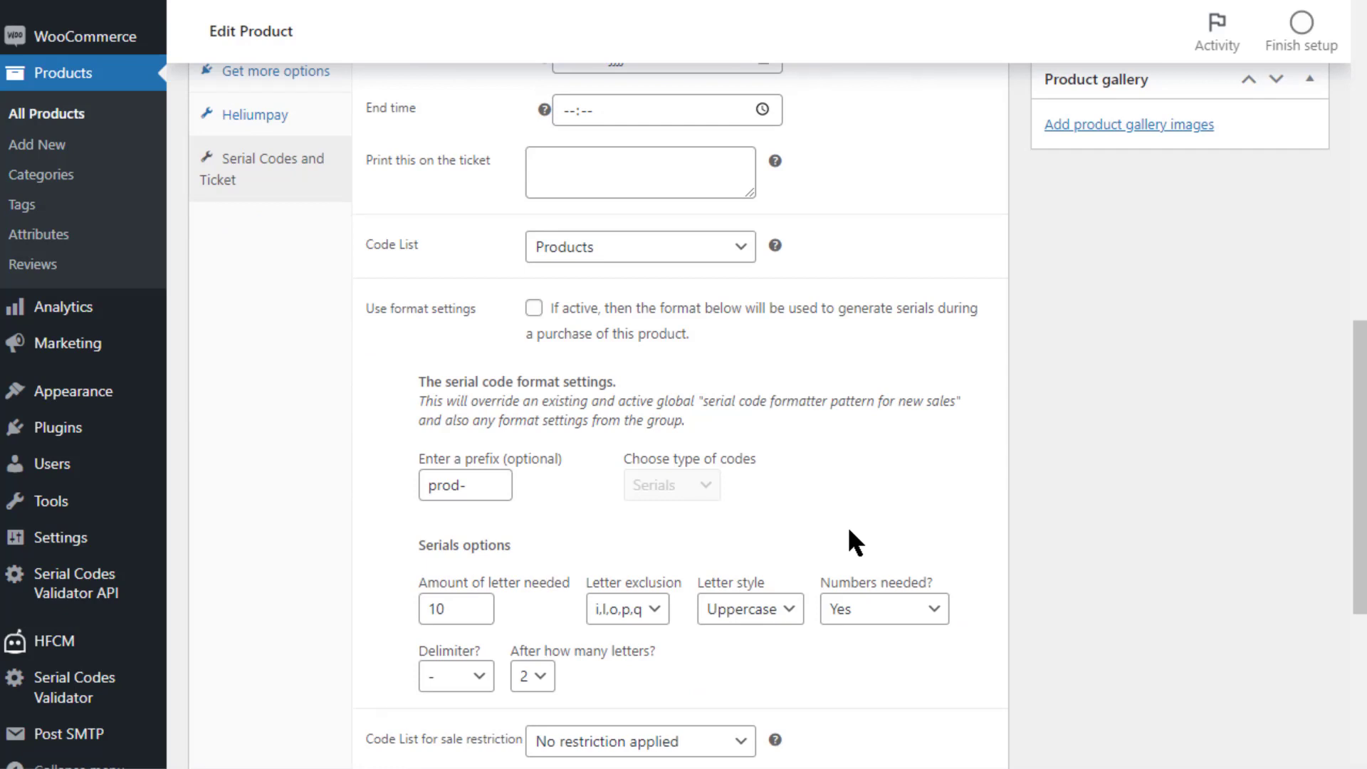
scroll(399, 488, down, 1)
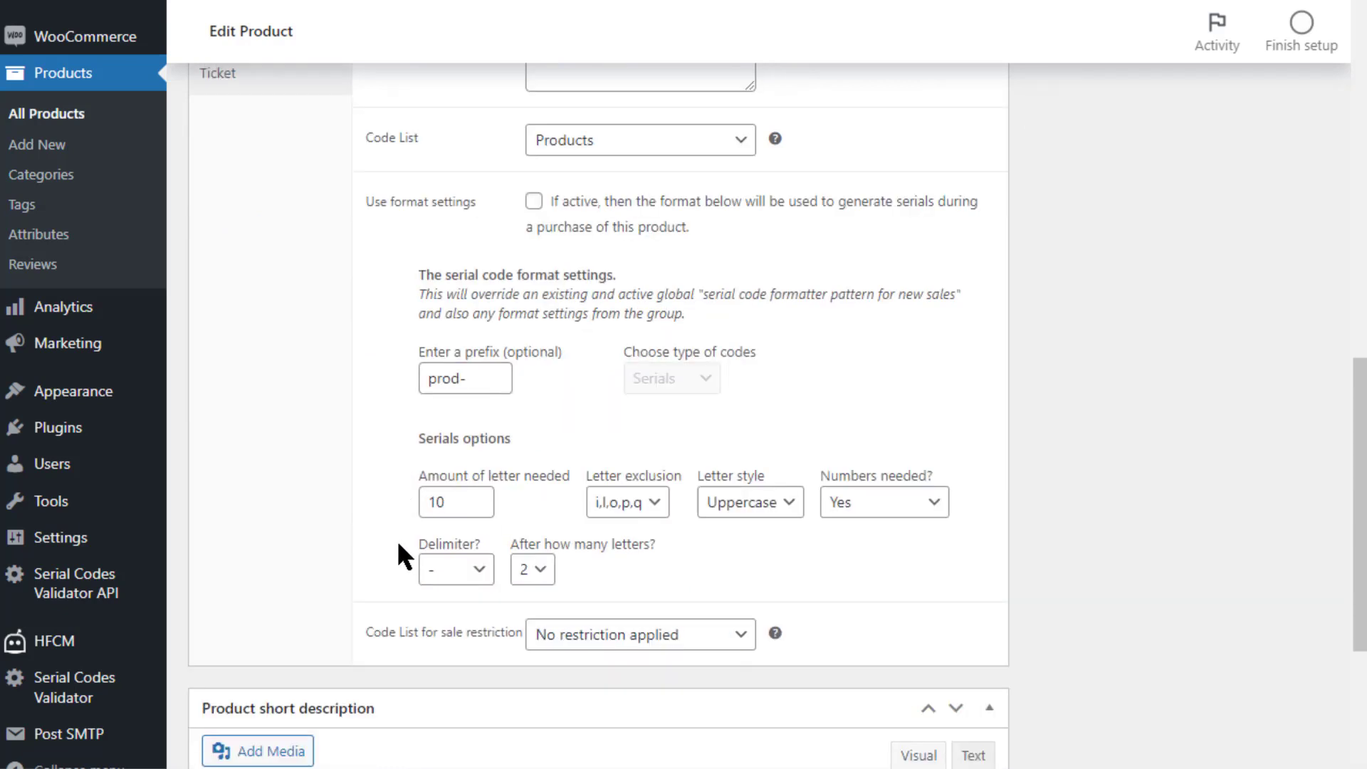
click(607, 640)
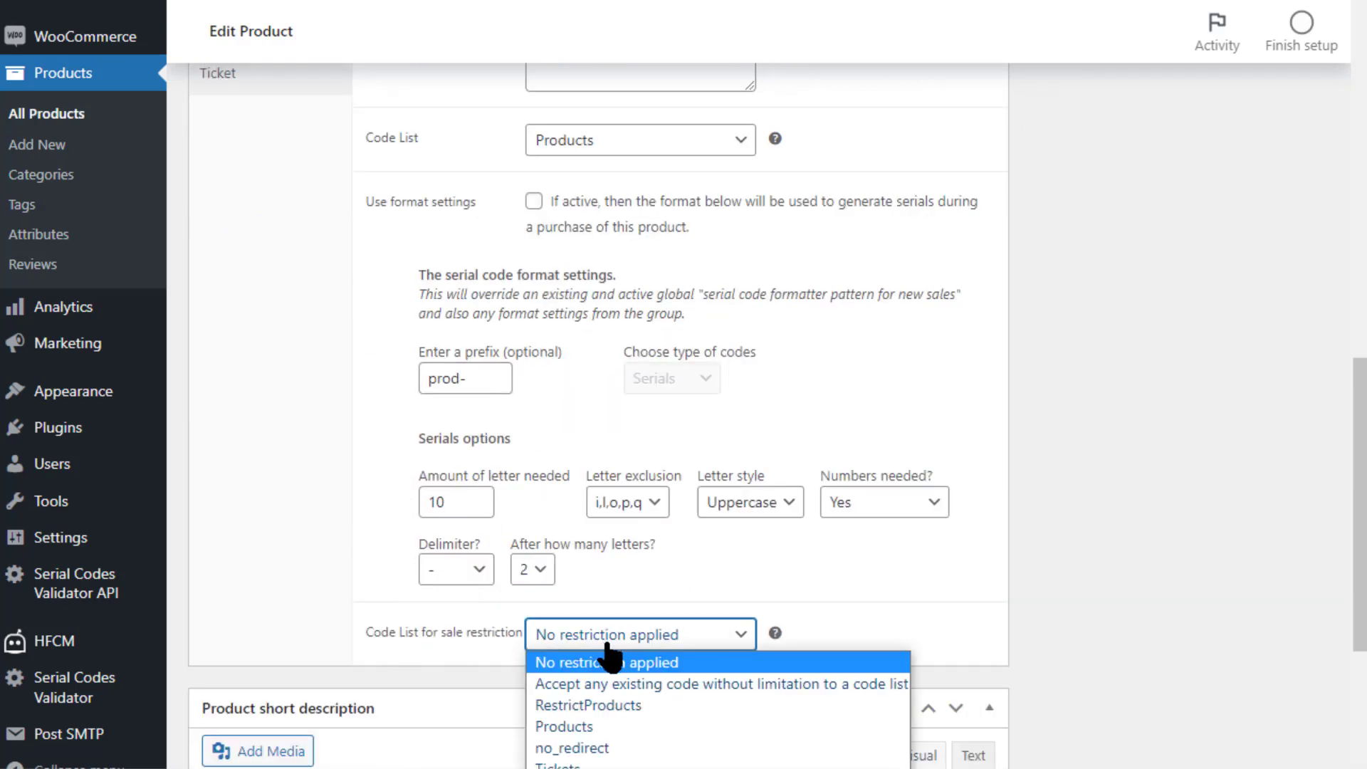
click(883, 554)
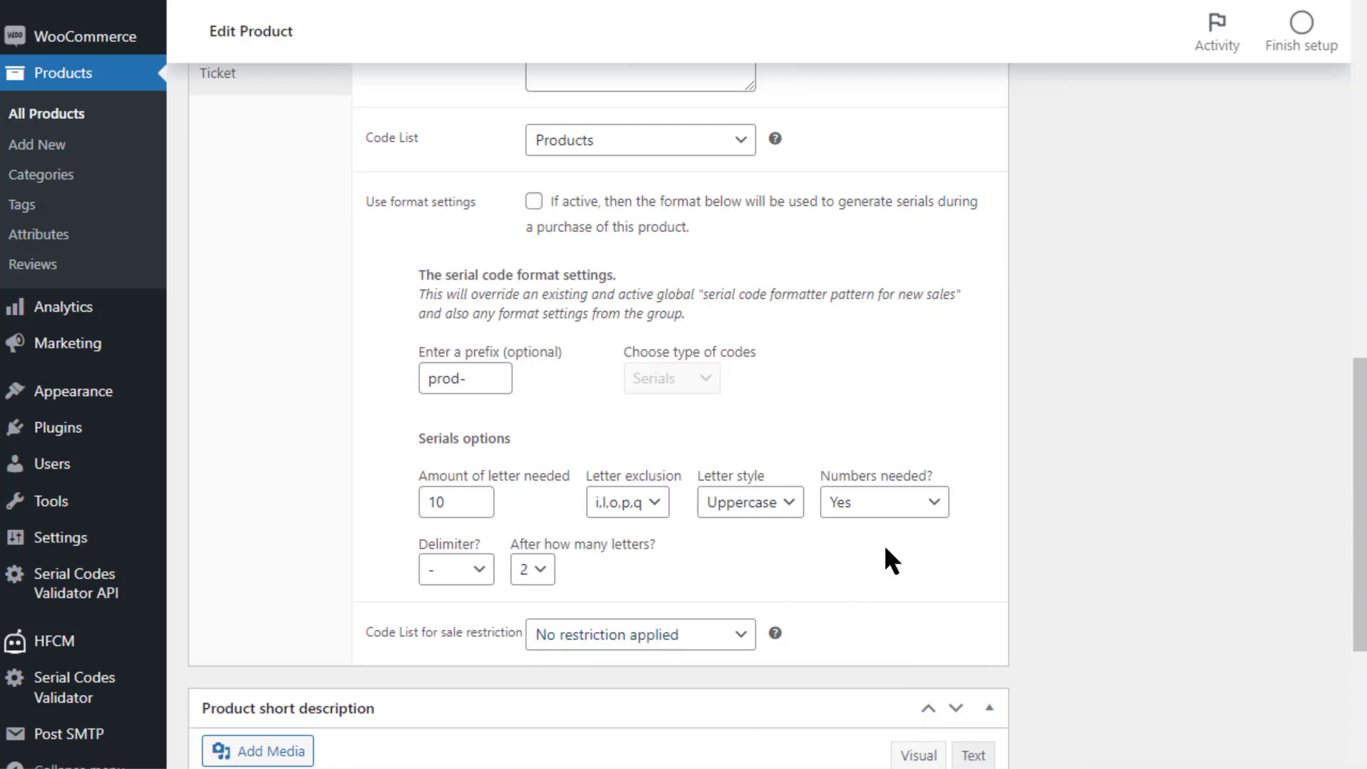
scroll(895, 550, up, 5)
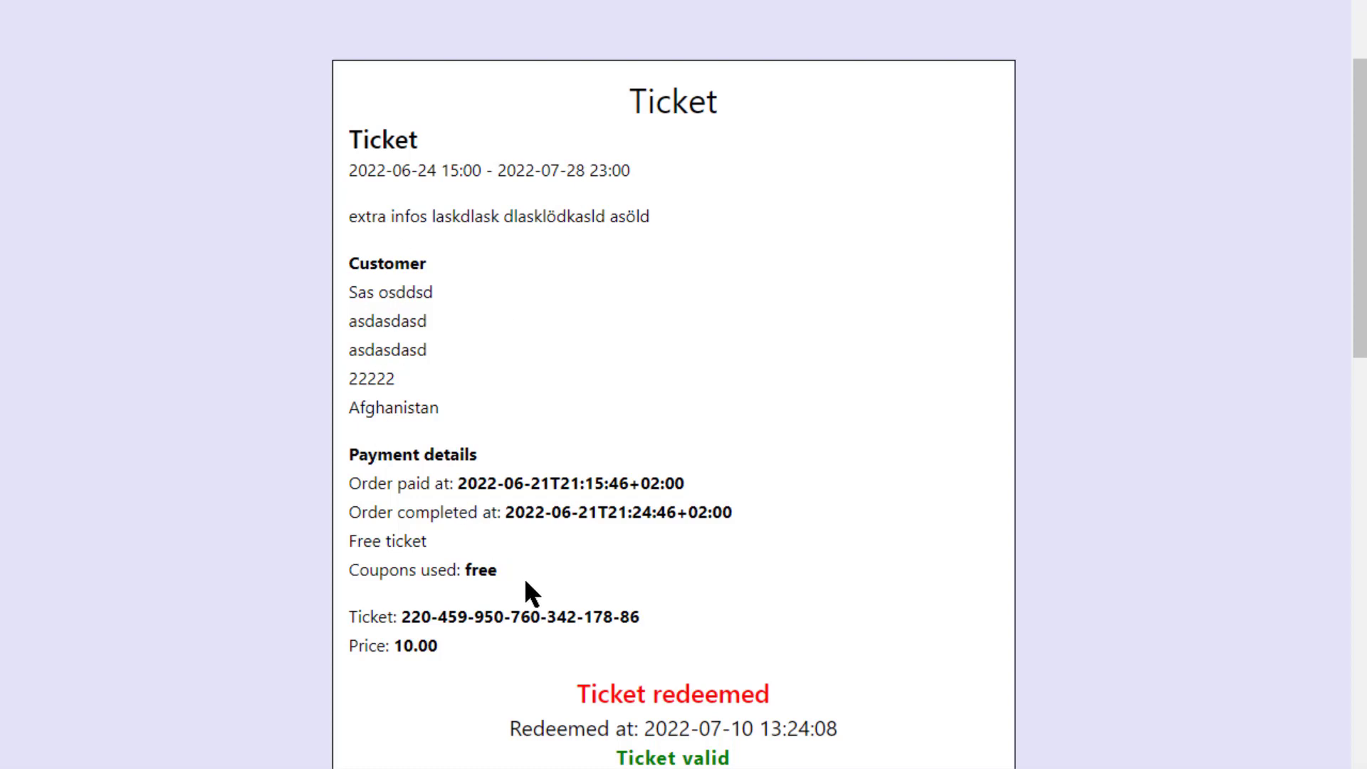
- Review the redeemed ticket's payment details, status and QR code, and download the PDF ticket
scroll(529, 591, down, 3)
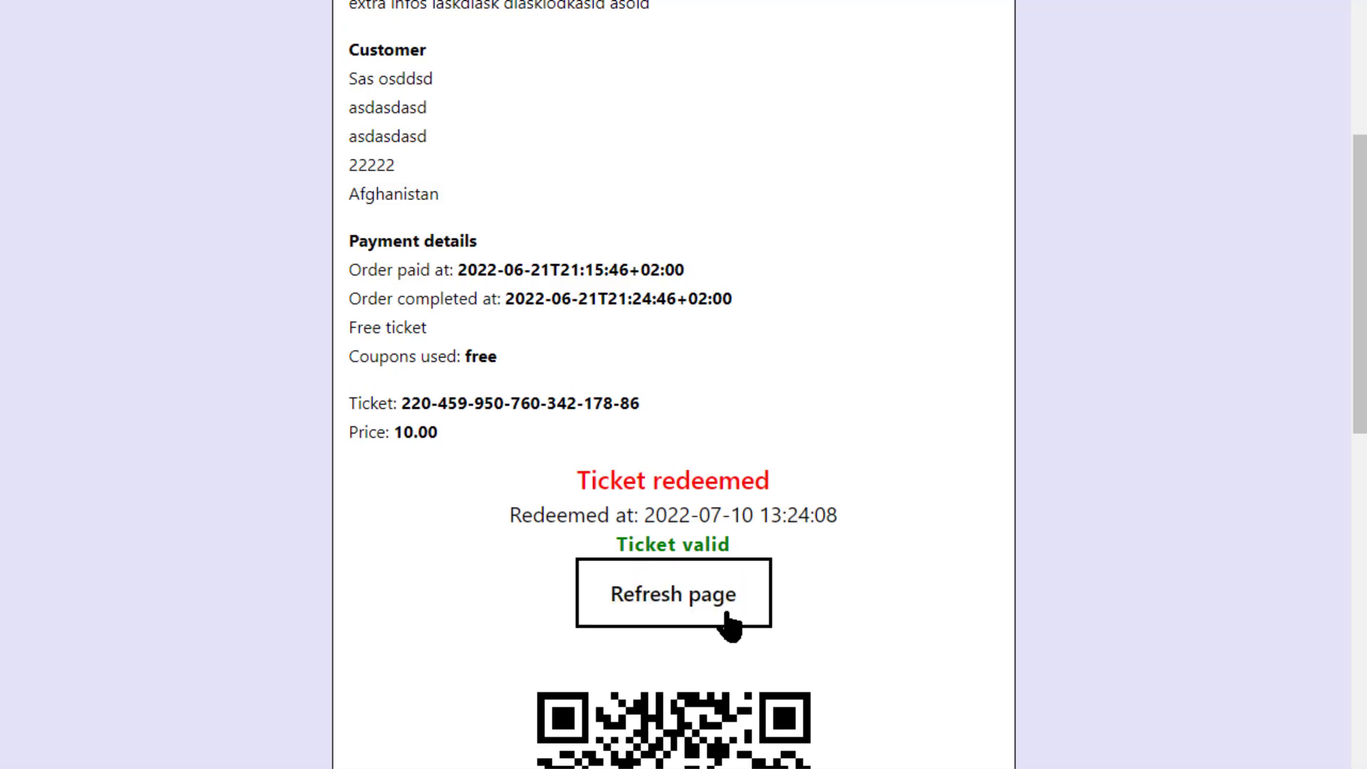
scroll(879, 552, down, 4)
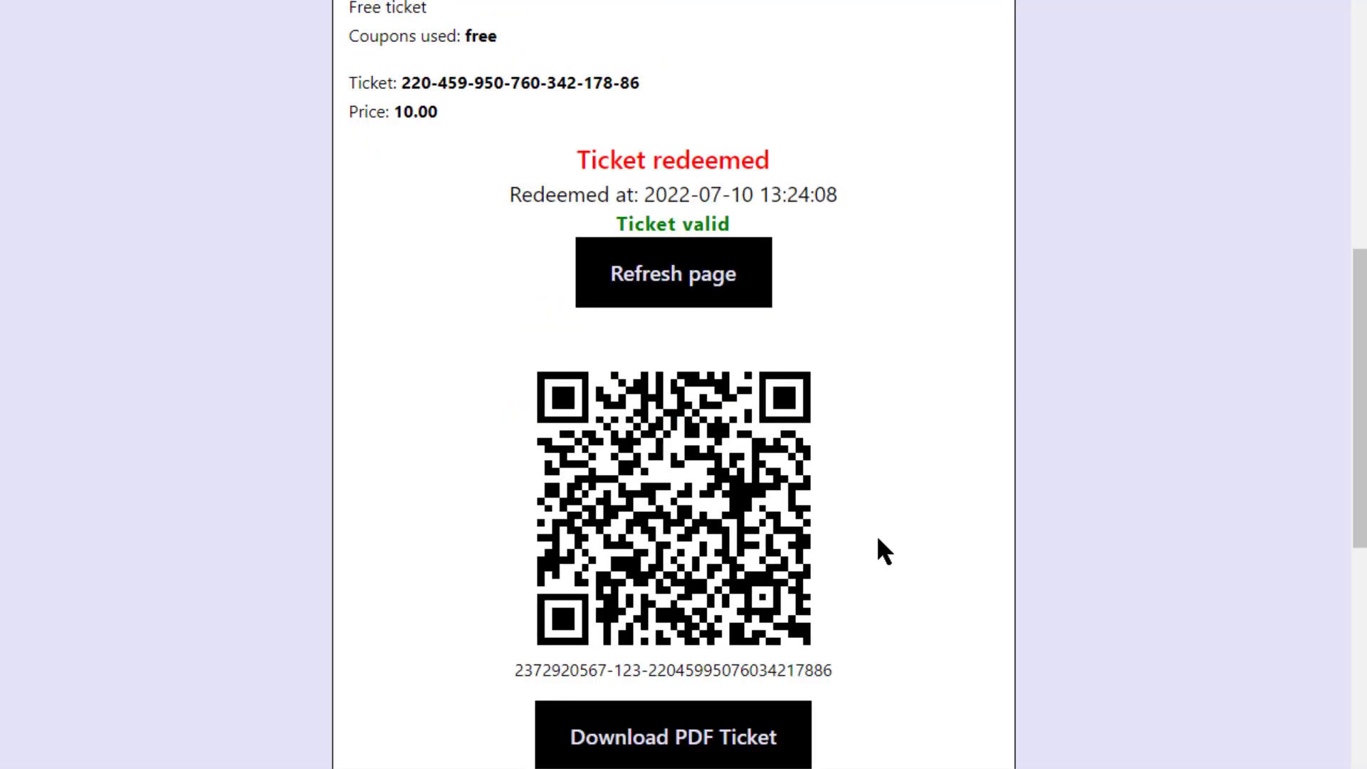
click(687, 748)
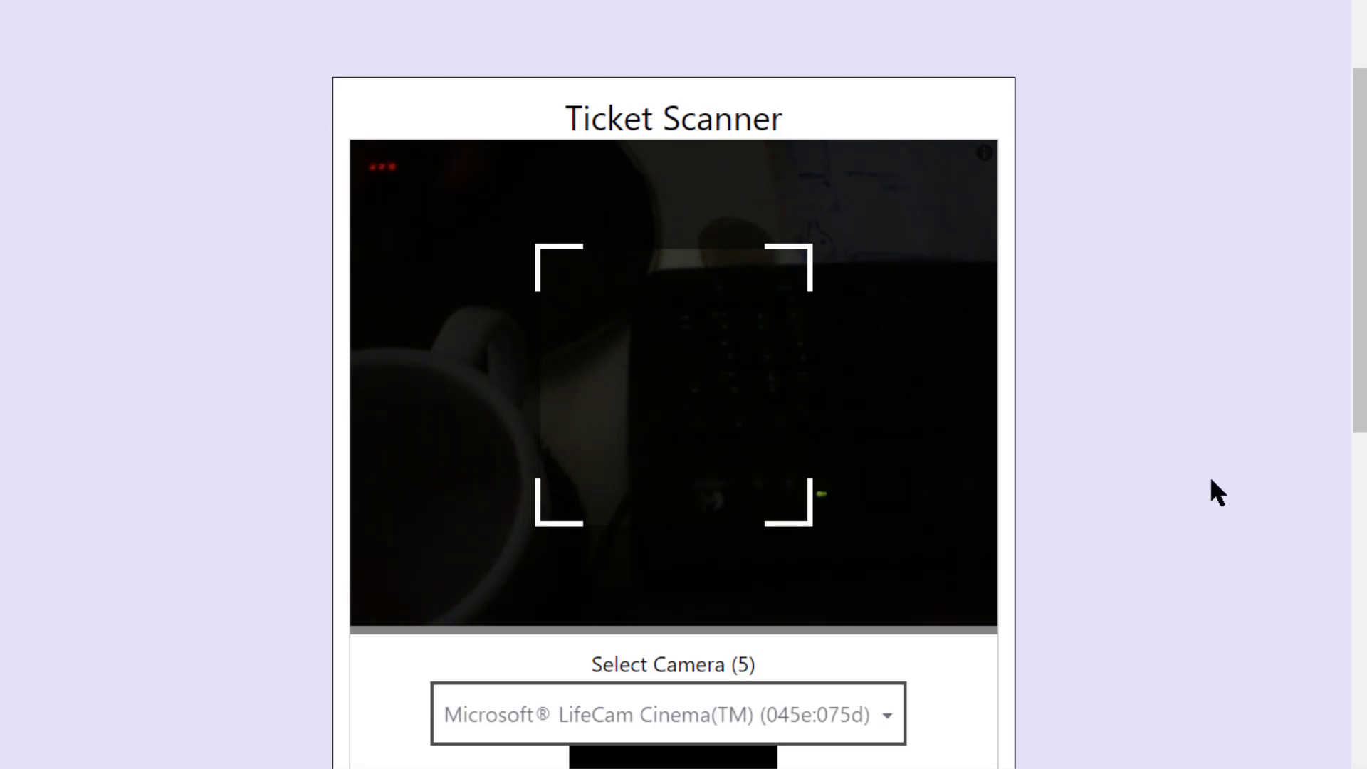
- Examine the ticket scanner's camera selection, scanning controls and Scan and Redeem immediately option
scroll(1211, 476, down, 3)
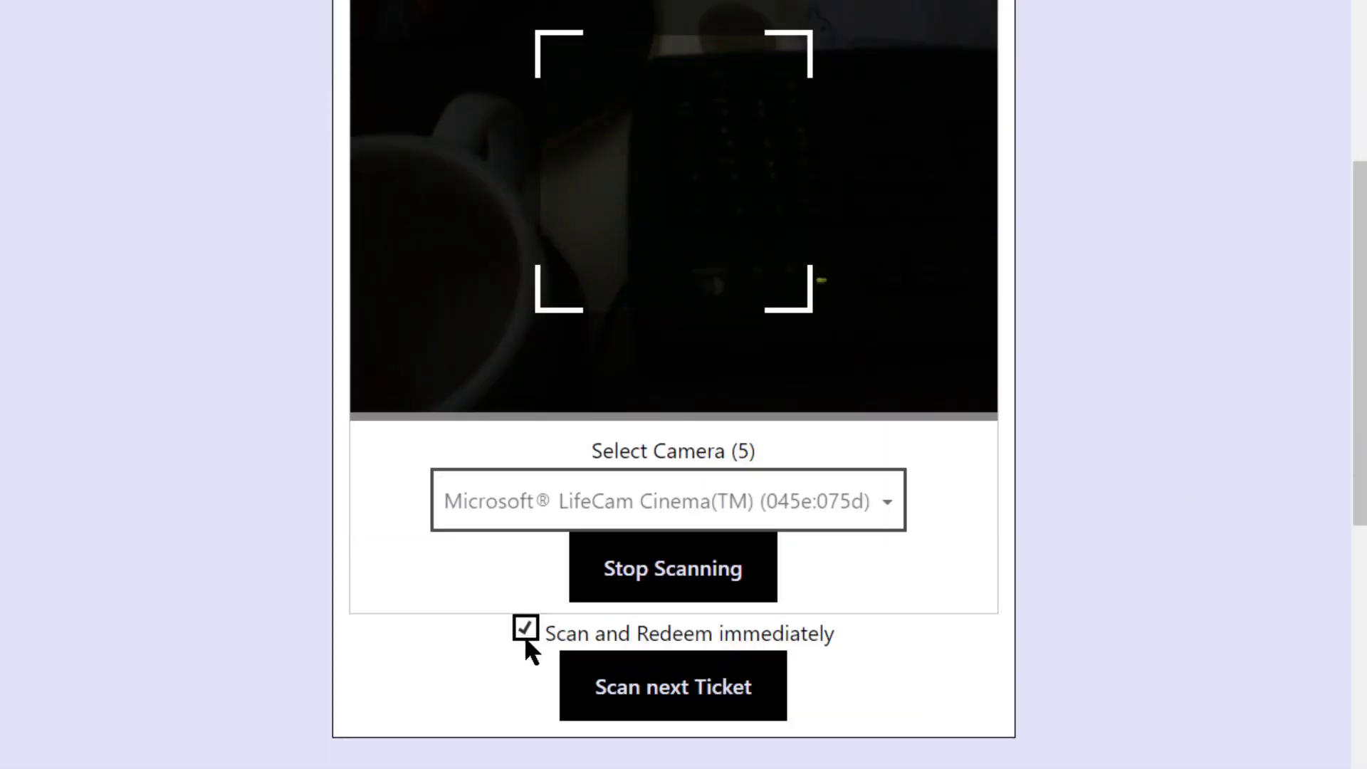